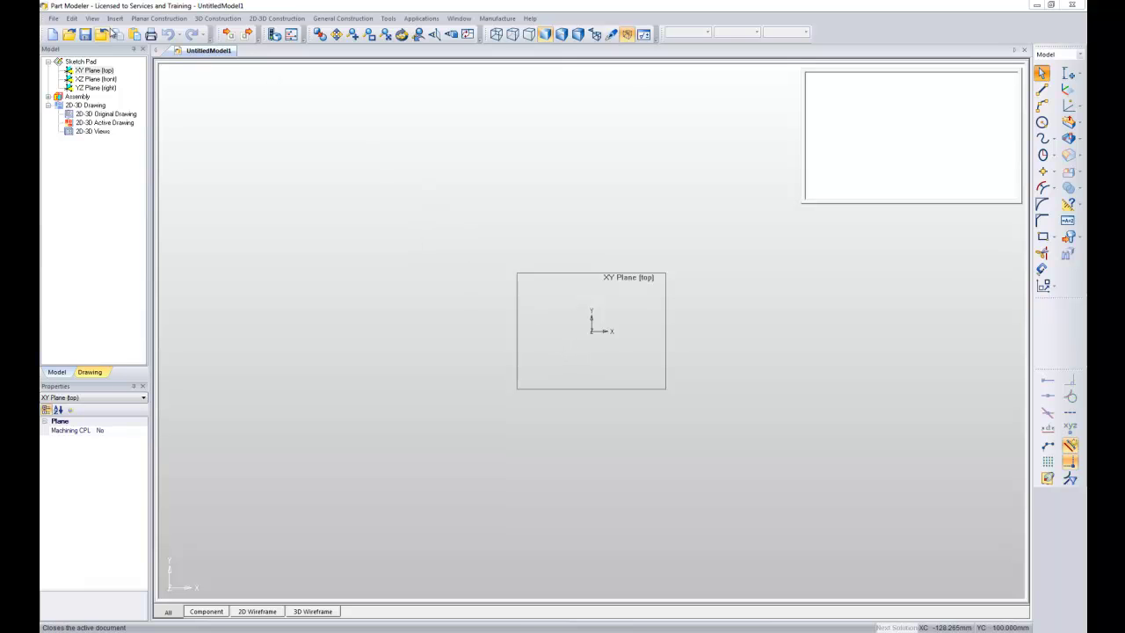
Filter files to DWG-DXF and browse to C:\LICOMDIR\Alphacam 2014 R2\Parts\#6 Part Modeler.
{"action": "left_click", "coordinate": [68, 33]}
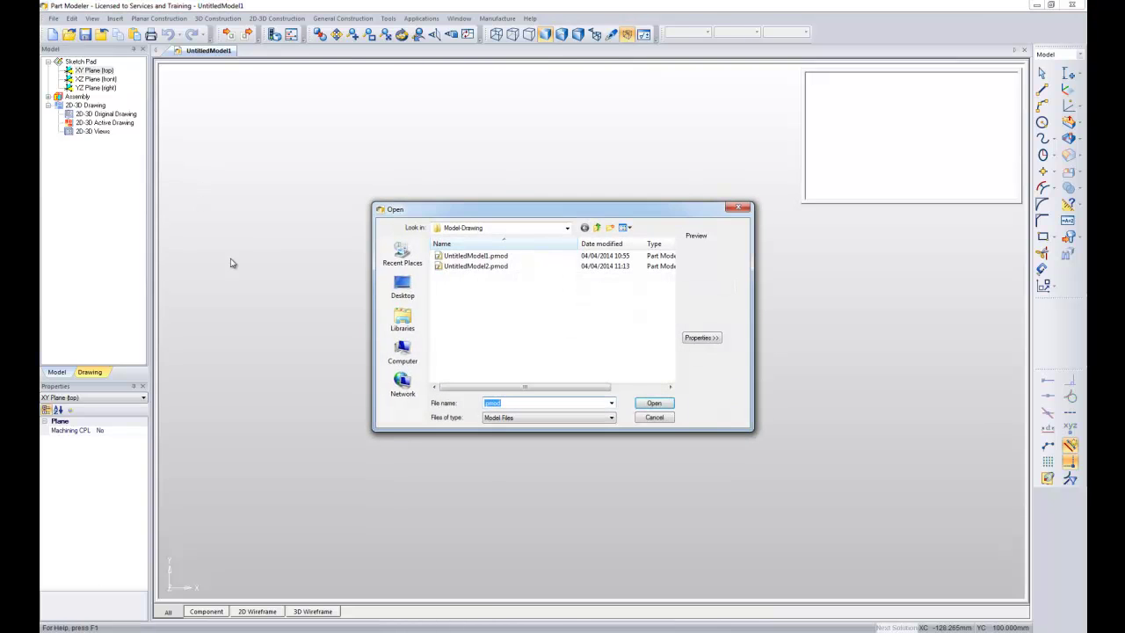
{"action": "left_click", "coordinate": [505, 423]}
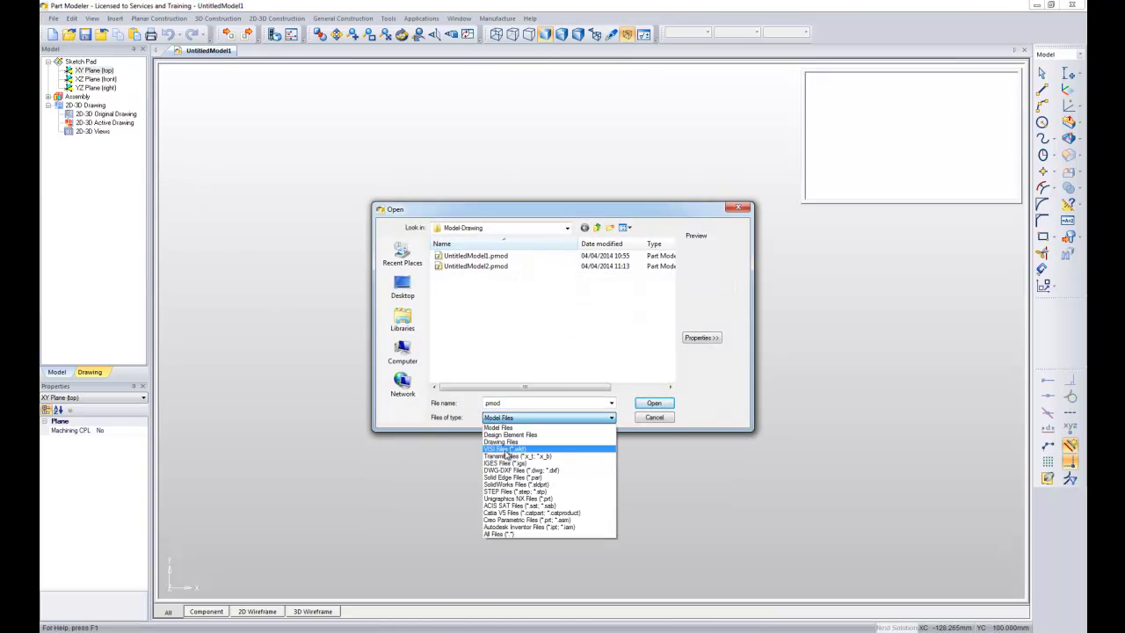
{"action": "left_click", "coordinate": [507, 473]}
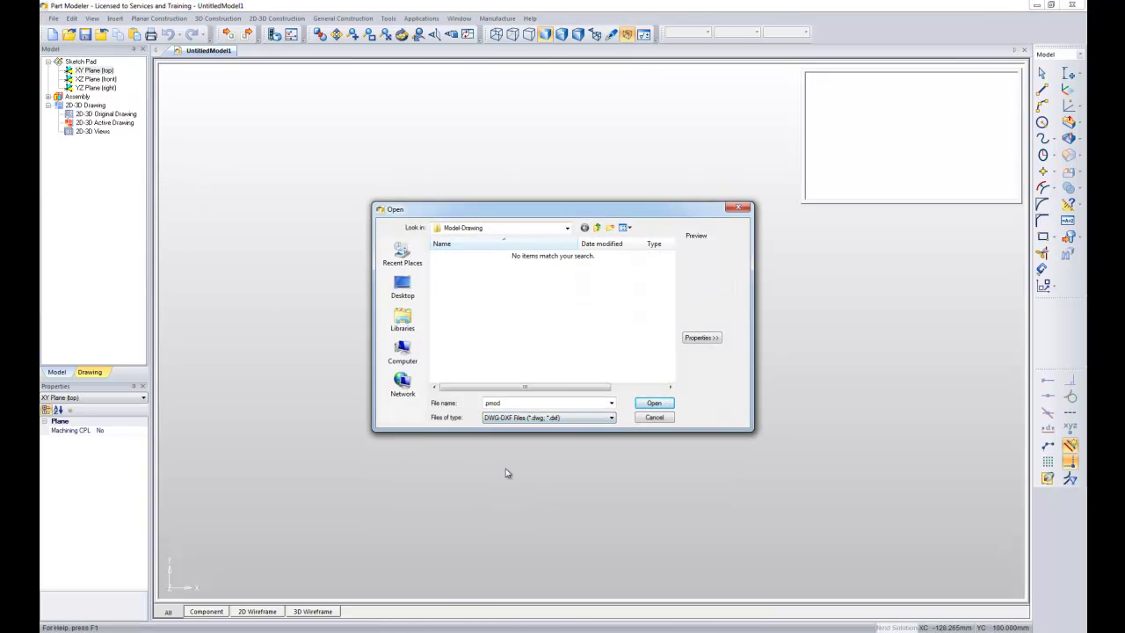
{"action": "left_click", "coordinate": [402, 351]}
{"action": "double_click", "coordinate": [483, 262]}
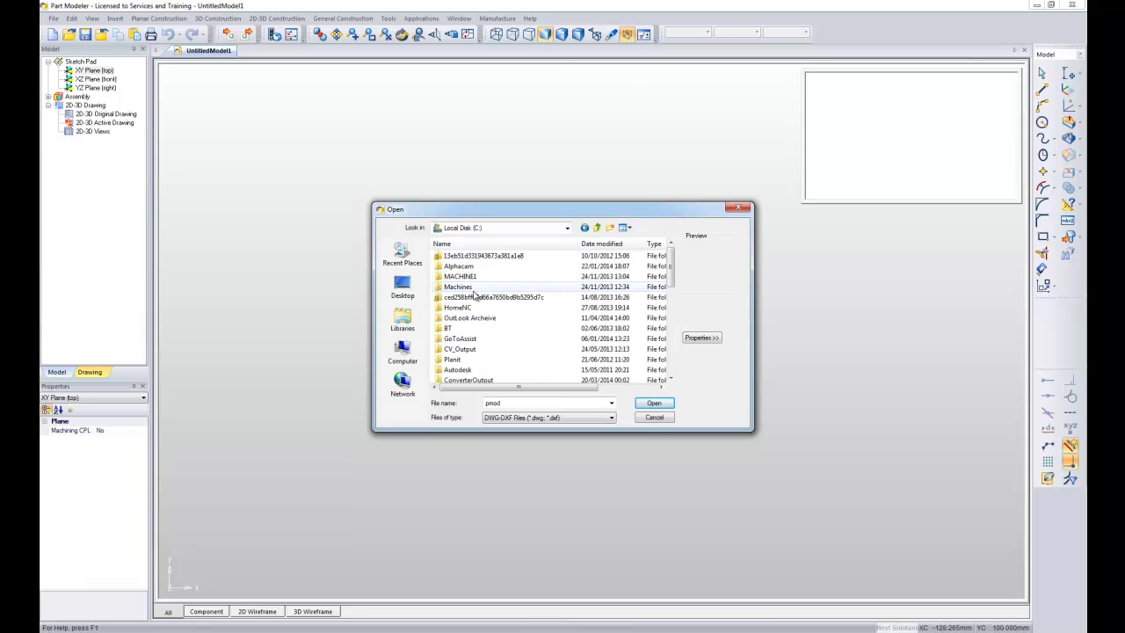
{"action": "scroll", "coordinate": [462, 351], "scroll_direction": "down", "scroll_amount": 1}
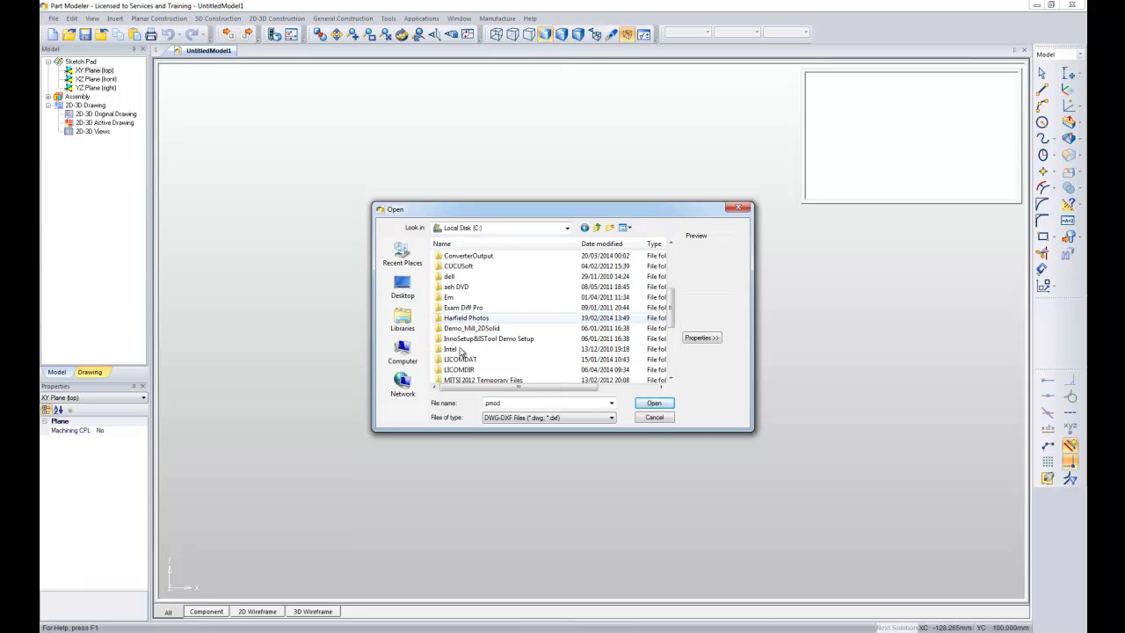
{"action": "double_click", "coordinate": [460, 370]}
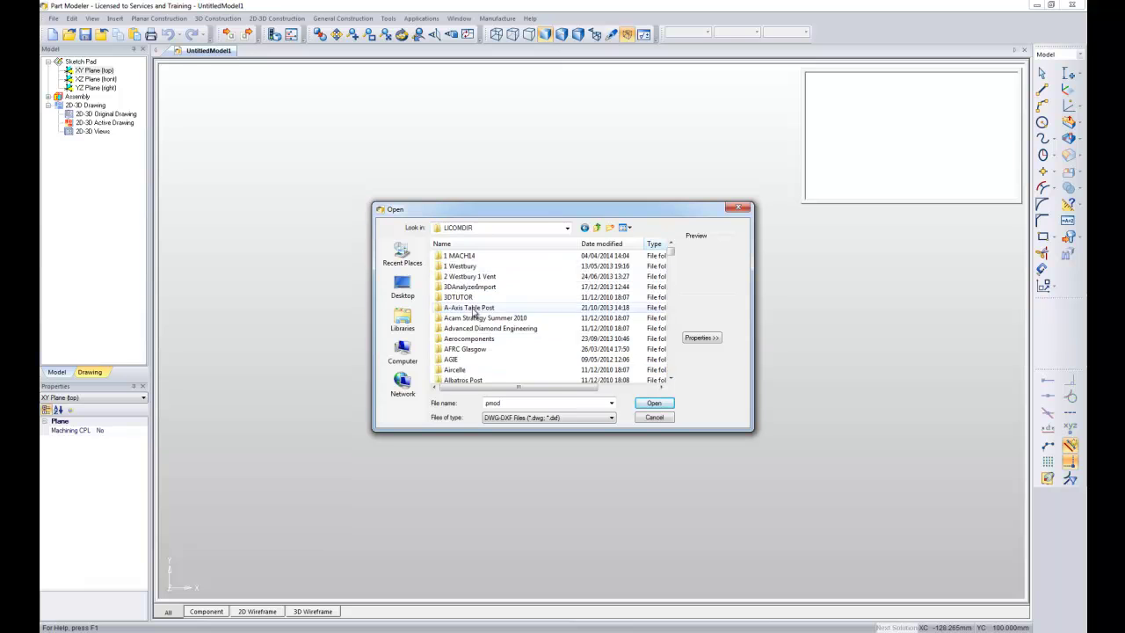
{"action": "scroll", "coordinate": [473, 325], "scroll_direction": "down", "scroll_amount": 4}
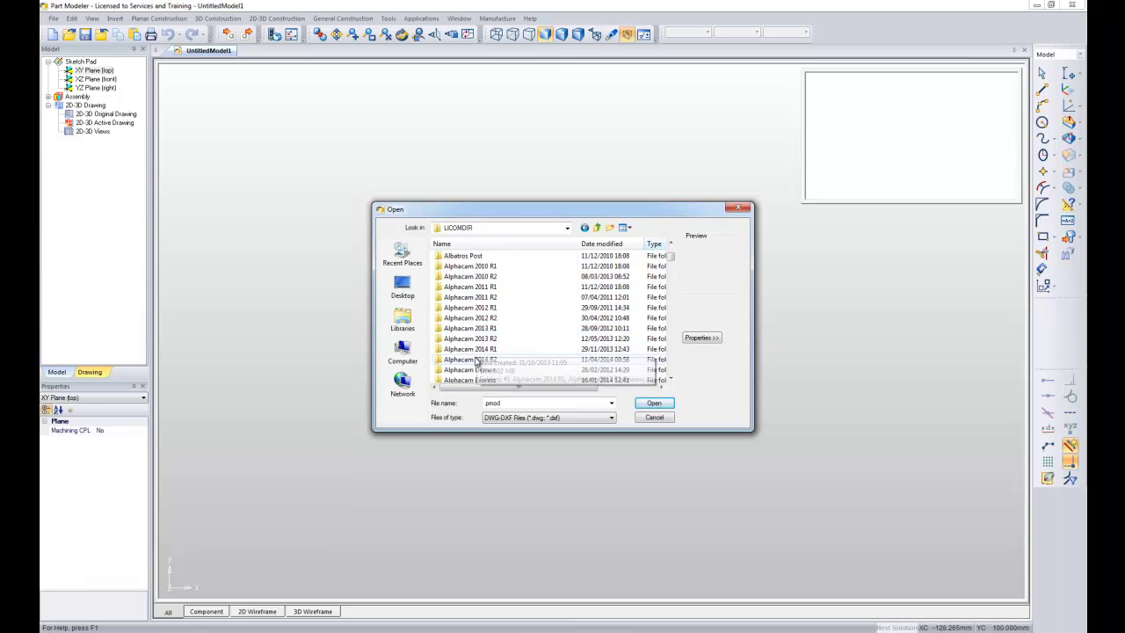
{"action": "double_click", "coordinate": [477, 359]}
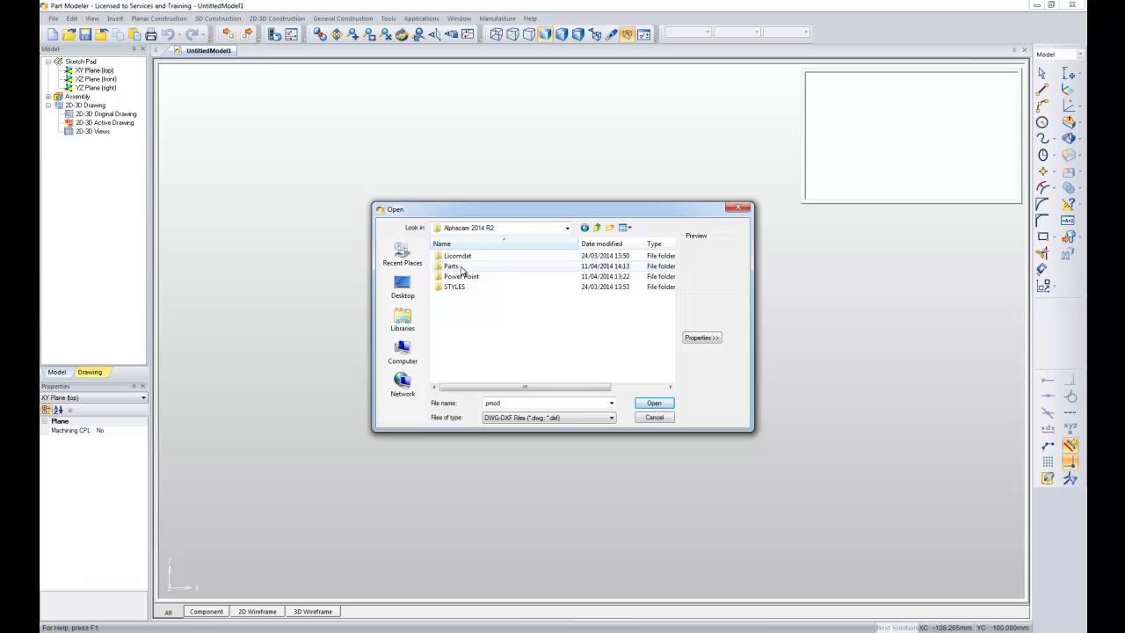
{"action": "double_click", "coordinate": [456, 266]}
{"action": "double_click", "coordinate": [463, 309]}
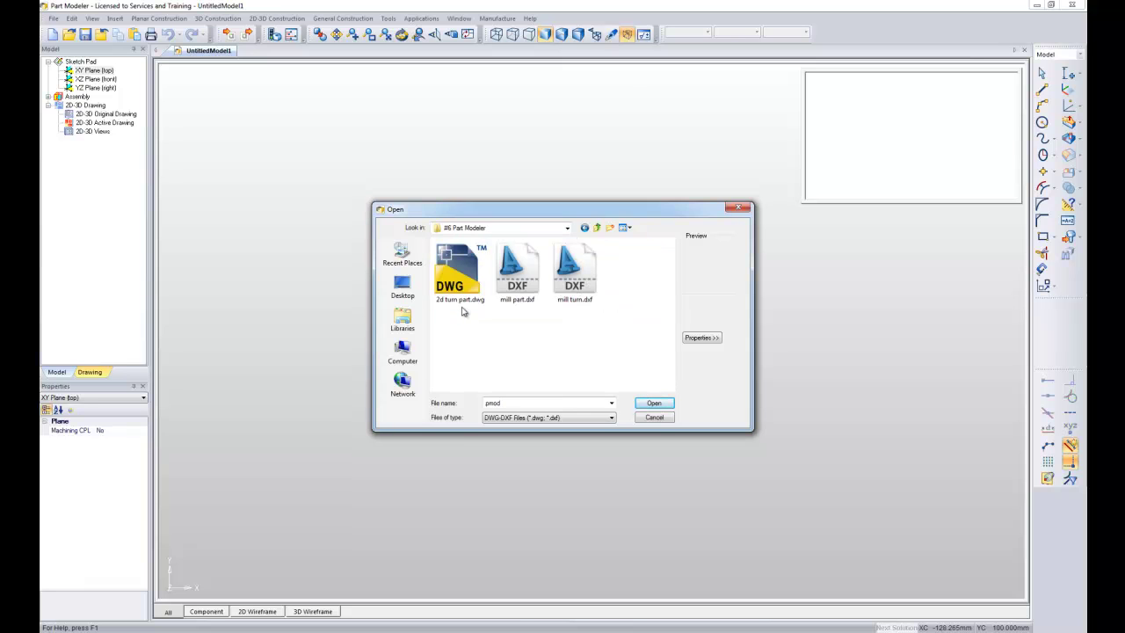
Open mill part.dxf, importing it in millimetre units.
{"action": "left_click", "coordinate": [517, 273]}
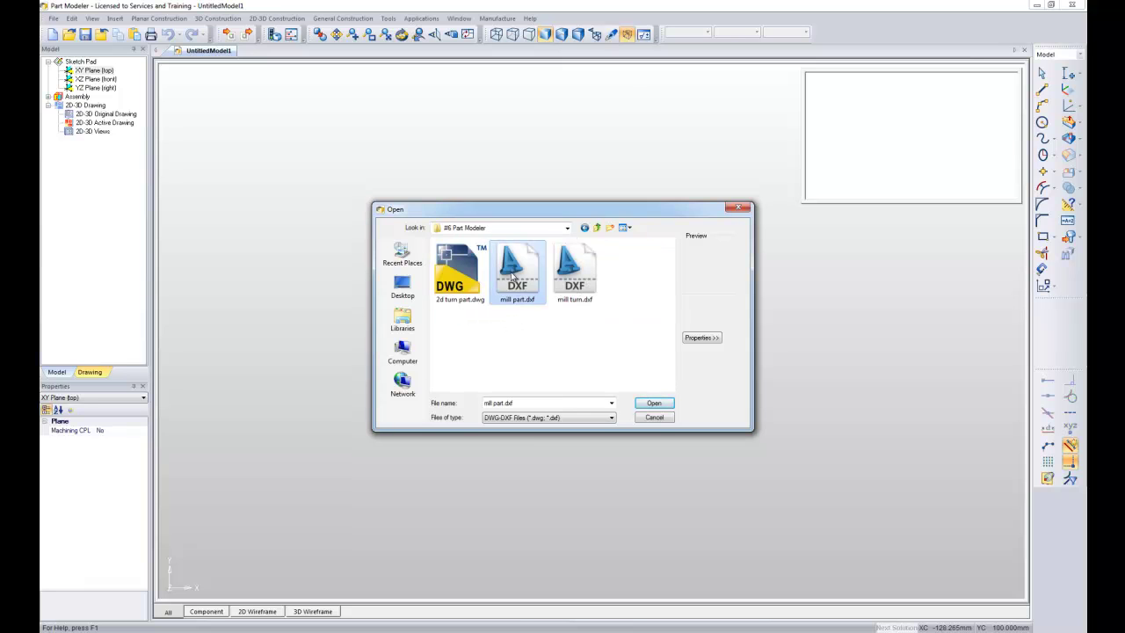
{"action": "left_click", "coordinate": [652, 402]}
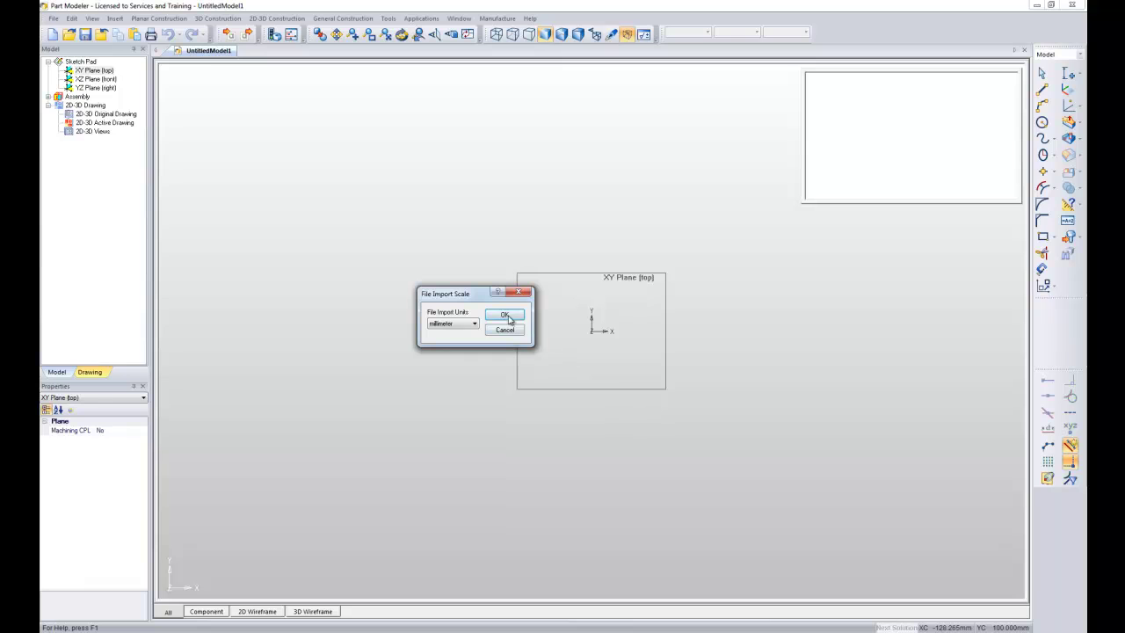
{"action": "left_click", "coordinate": [505, 314]}
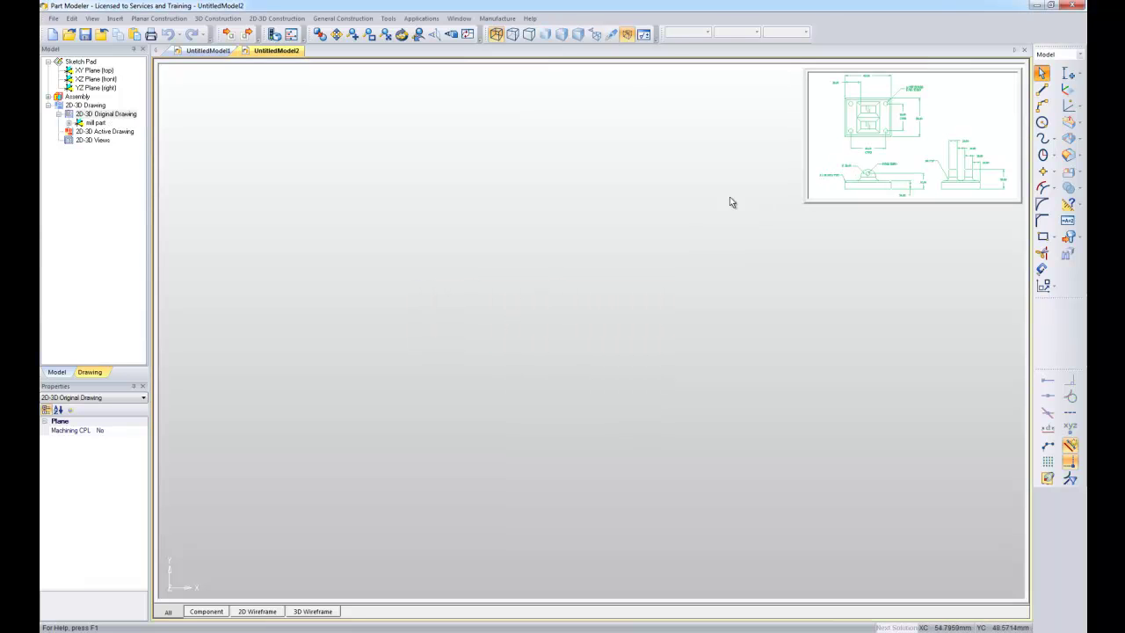
Swap the drawing into the main view, enlarge the side viewport, and select the 2D-3D tool set.
{"action": "left_click", "coordinate": [469, 37]}
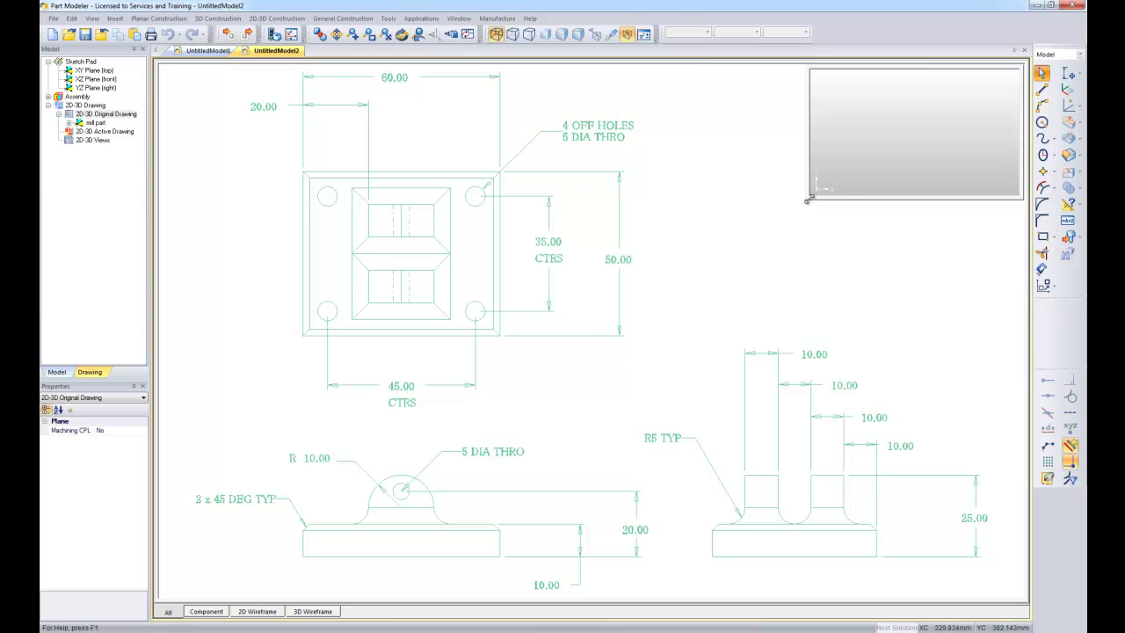
{"action": "mouse_move", "coordinate": [808, 200]}
{"action": "left_mouse_down"}
{"action": "mouse_move", "coordinate": [590, 410]}
{"action": "mouse_move", "coordinate": [565, 415]}
{"action": "left_mouse_up"}
{"action": "left_click", "coordinate": [598, 398]}
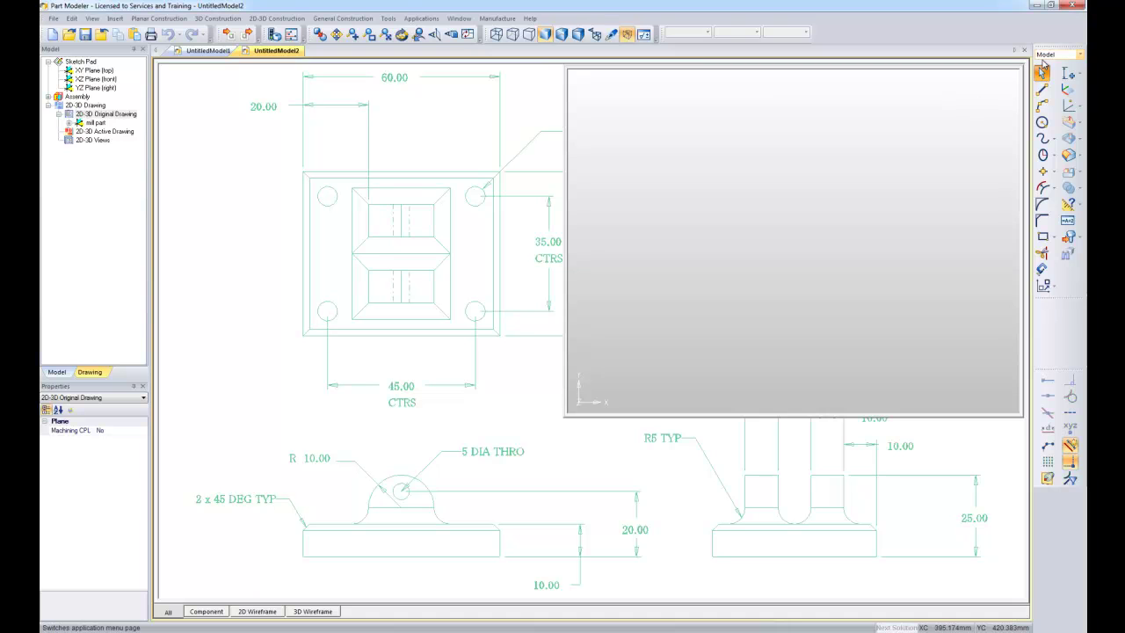
{"action": "left_click", "coordinate": [1081, 56]}
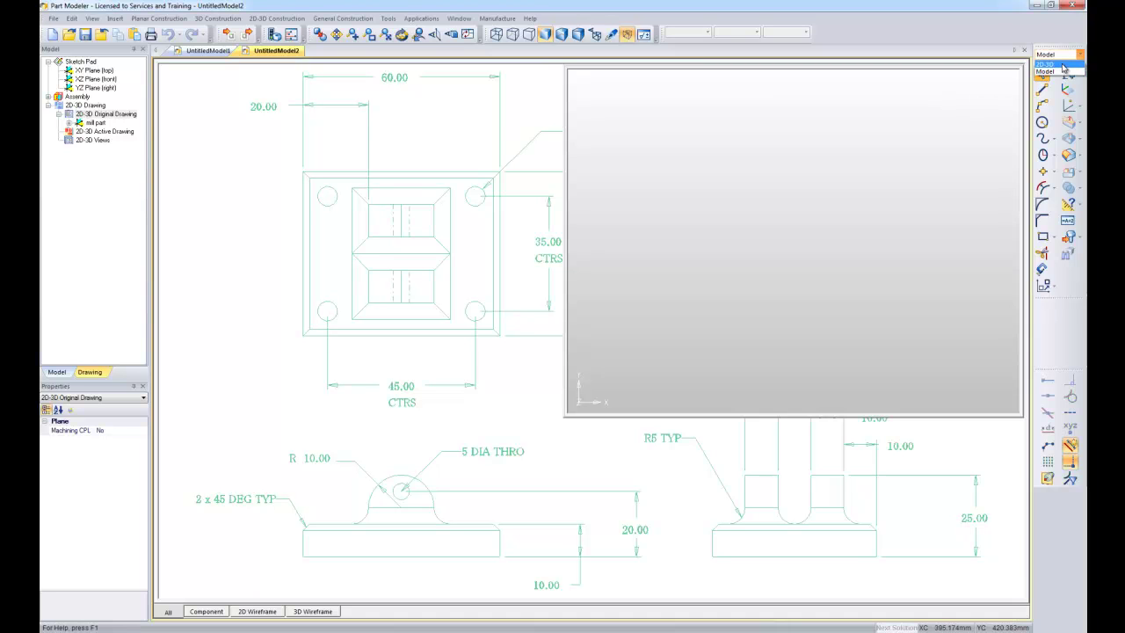
{"action": "left_click", "coordinate": [1063, 64]}
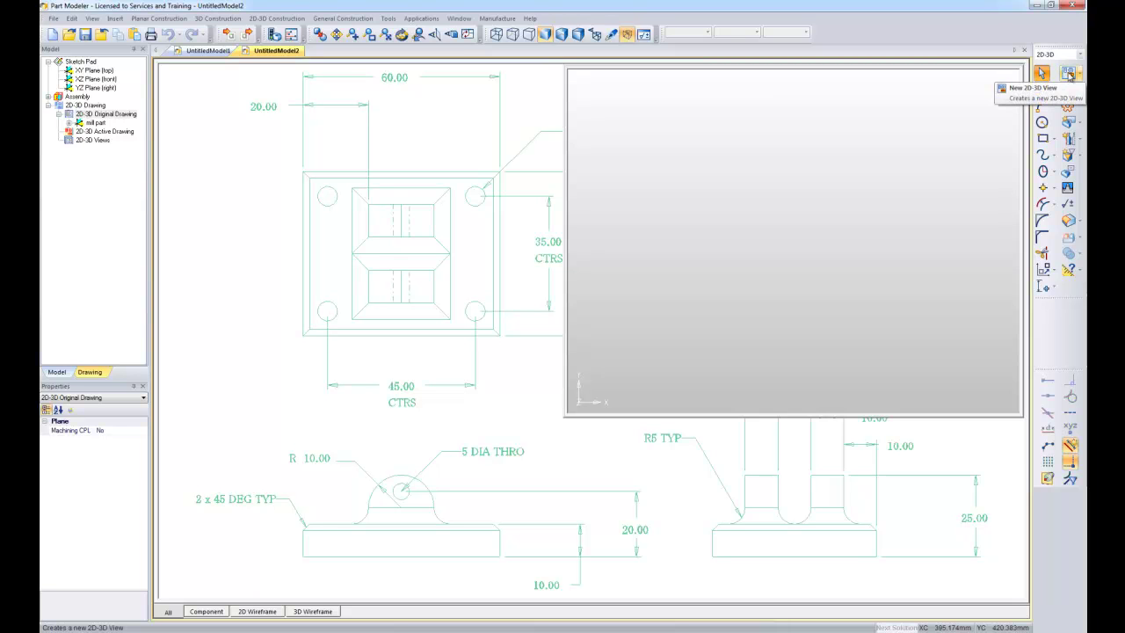
Define a Front 2D-3D view around the front elevation, with a manual origin at its lower-left corner.
{"action": "left_click", "coordinate": [1068, 73]}
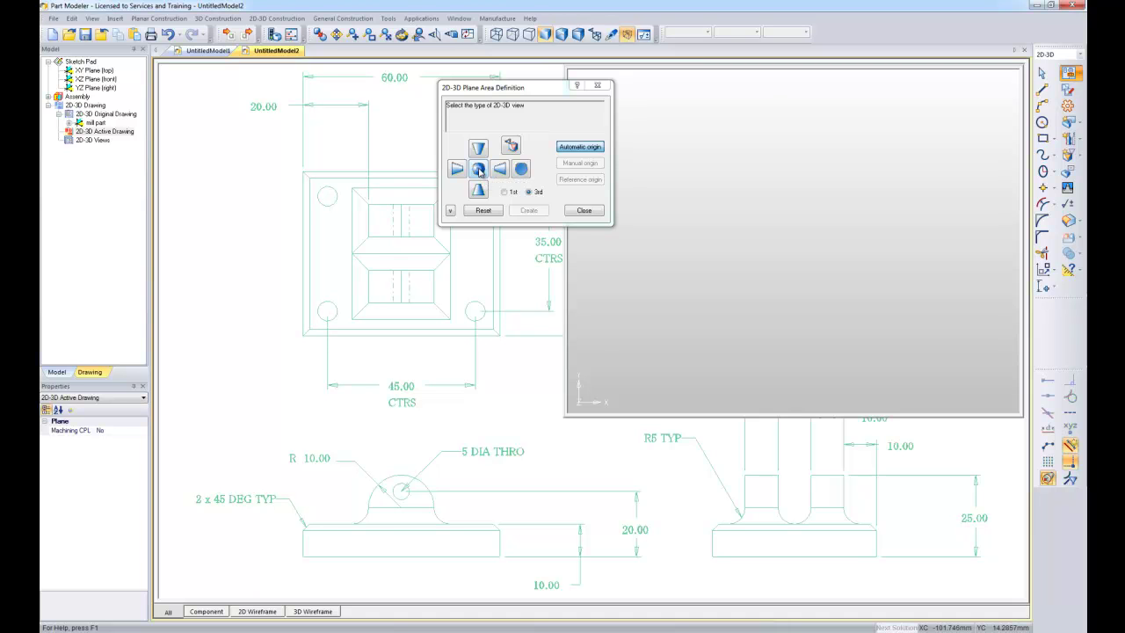
{"action": "left_click", "coordinate": [478, 170]}
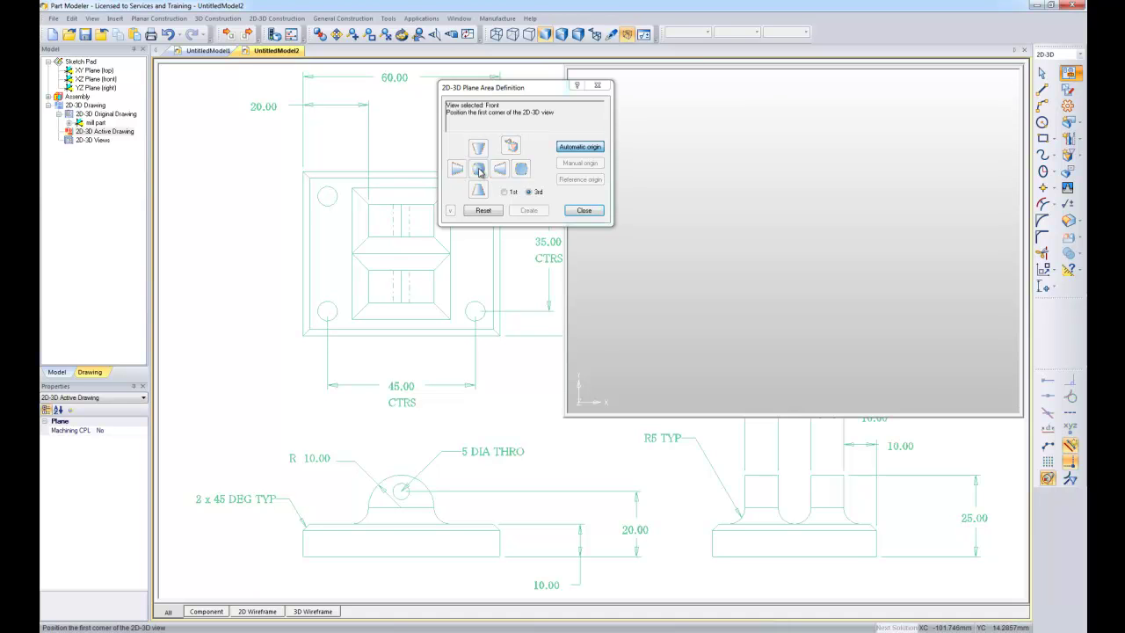
{"action": "left_click", "coordinate": [289, 567]}
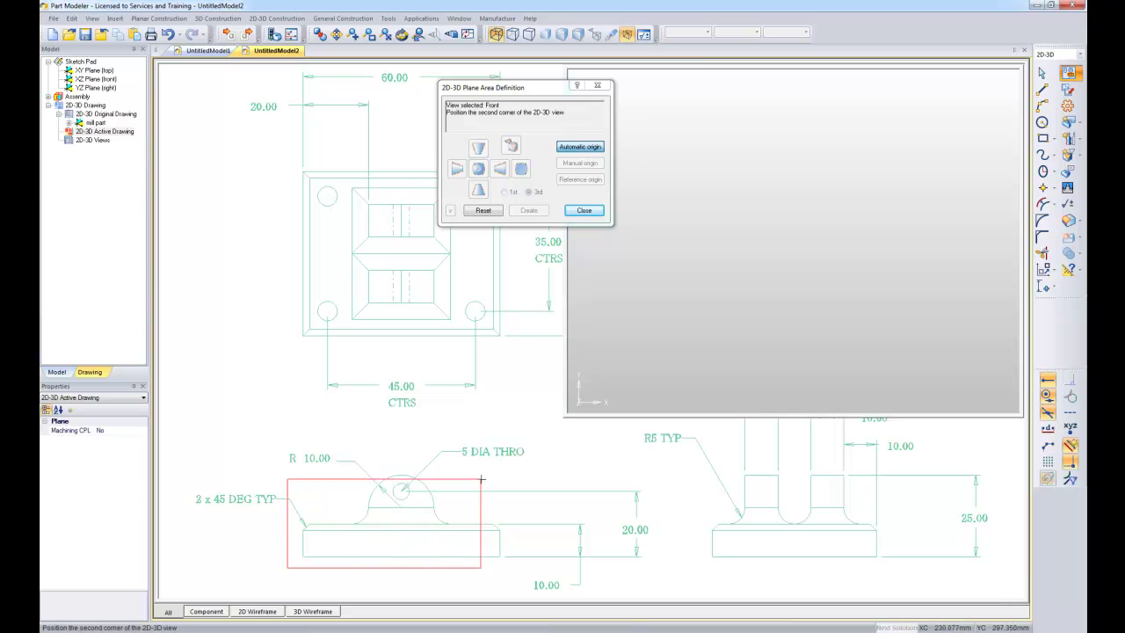
{"action": "left_click", "coordinate": [511, 469]}
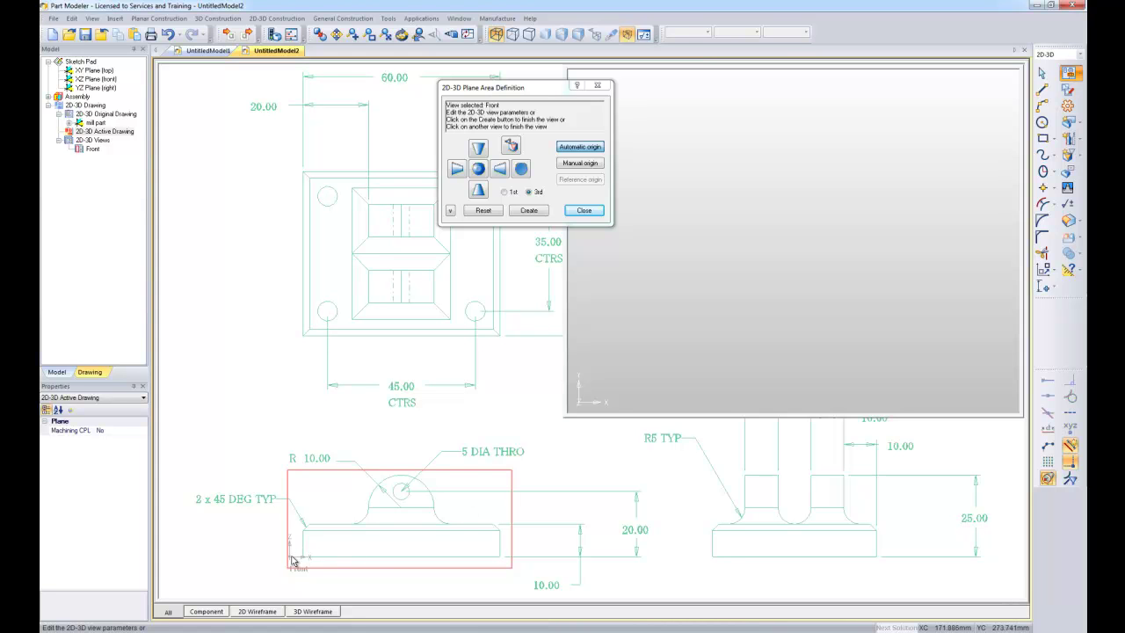
{"action": "left_click", "coordinate": [587, 164]}
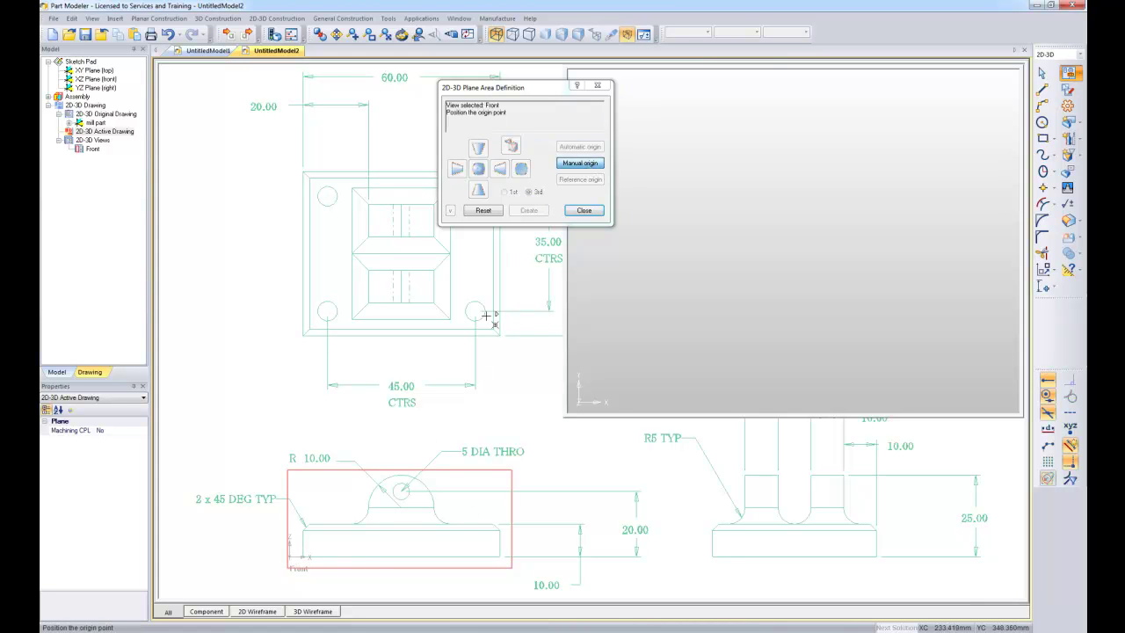
{"action": "left_click", "coordinate": [303, 556]}
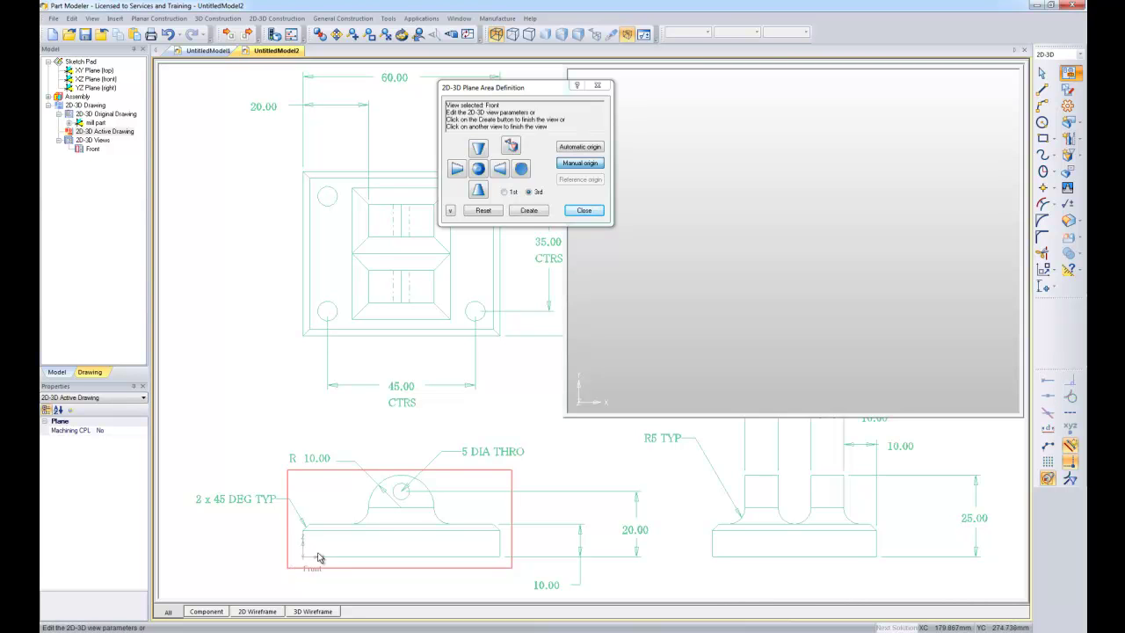
Define a Top 2D-3D view framing the plan view.
{"action": "left_click", "coordinate": [504, 94]}
{"action": "left_click_drag", "start_coordinate": [504, 94], "coordinate": [635, 110]}
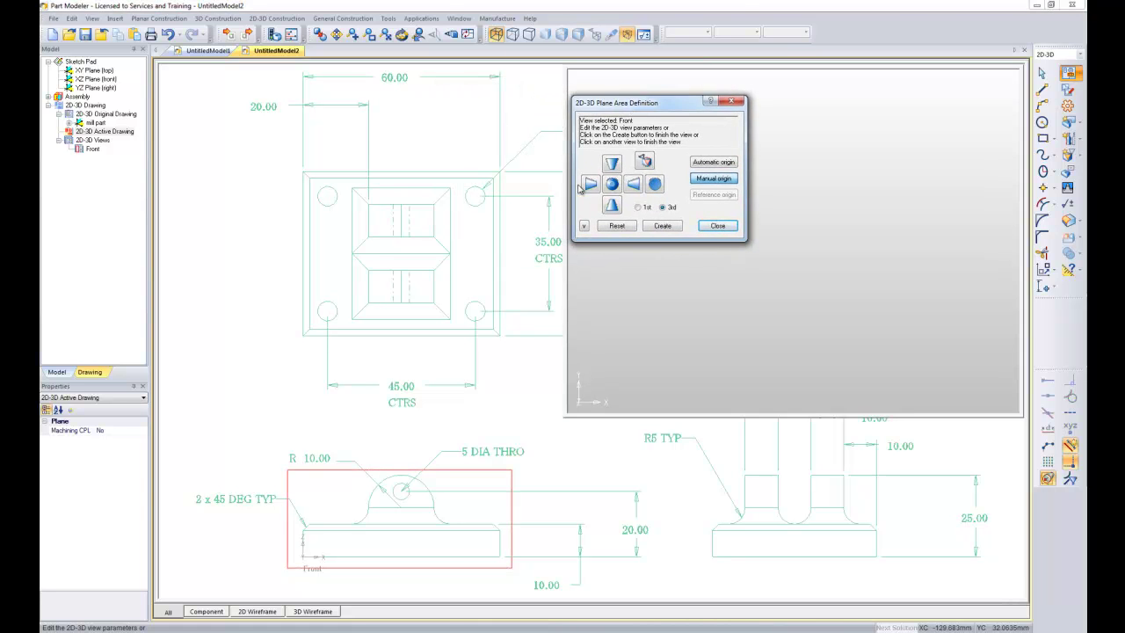
{"action": "left_click", "coordinate": [611, 165]}
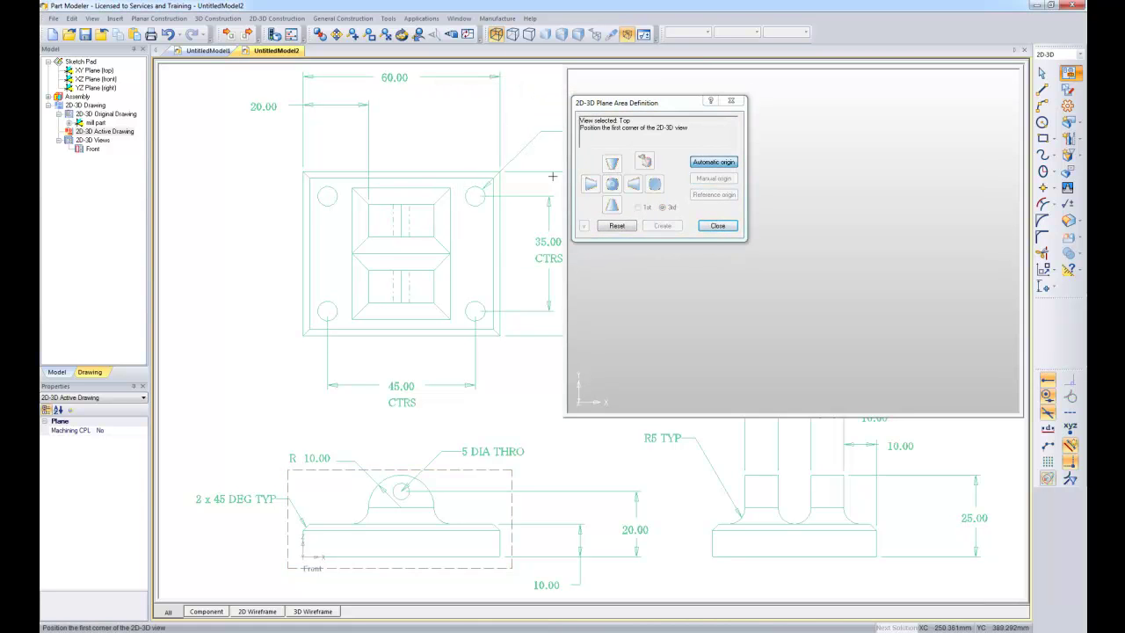
{"action": "left_click", "coordinate": [286, 156]}
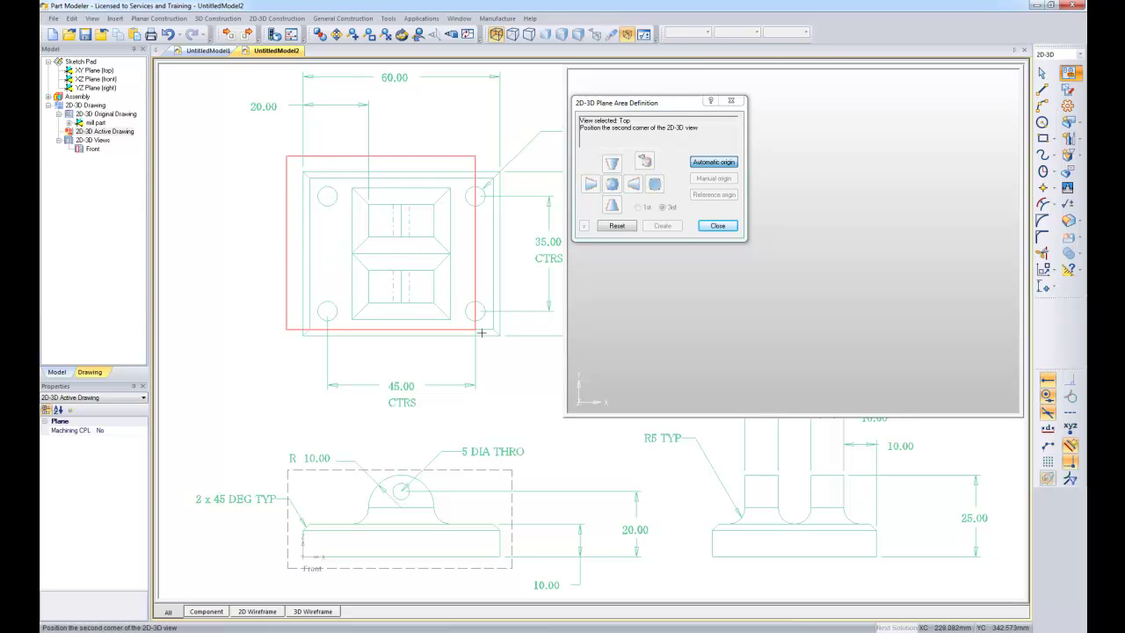
{"action": "left_click", "coordinate": [520, 350]}
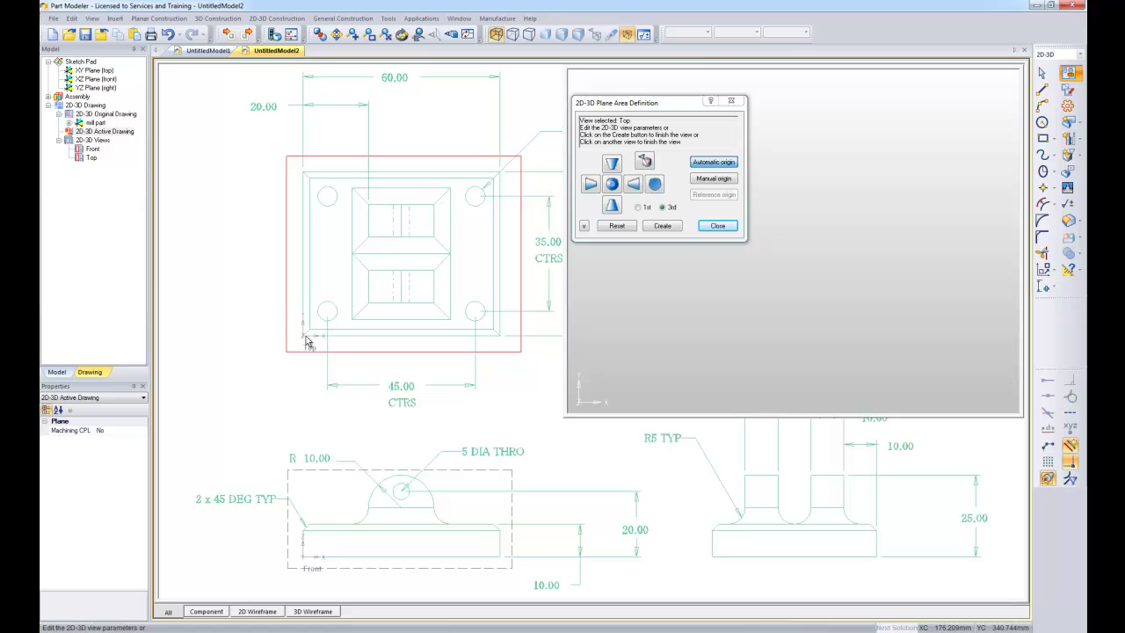
Create a Right 2D-3D view framing the right elevation.
{"action": "left_click", "coordinate": [633, 184]}
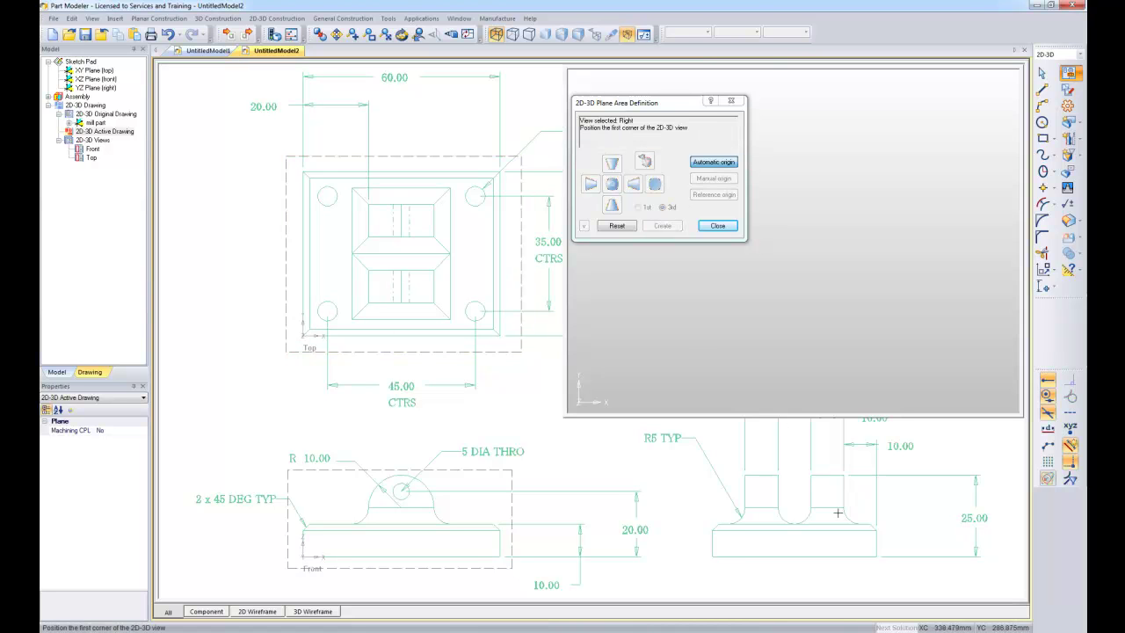
{"action": "left_click", "coordinate": [901, 572]}
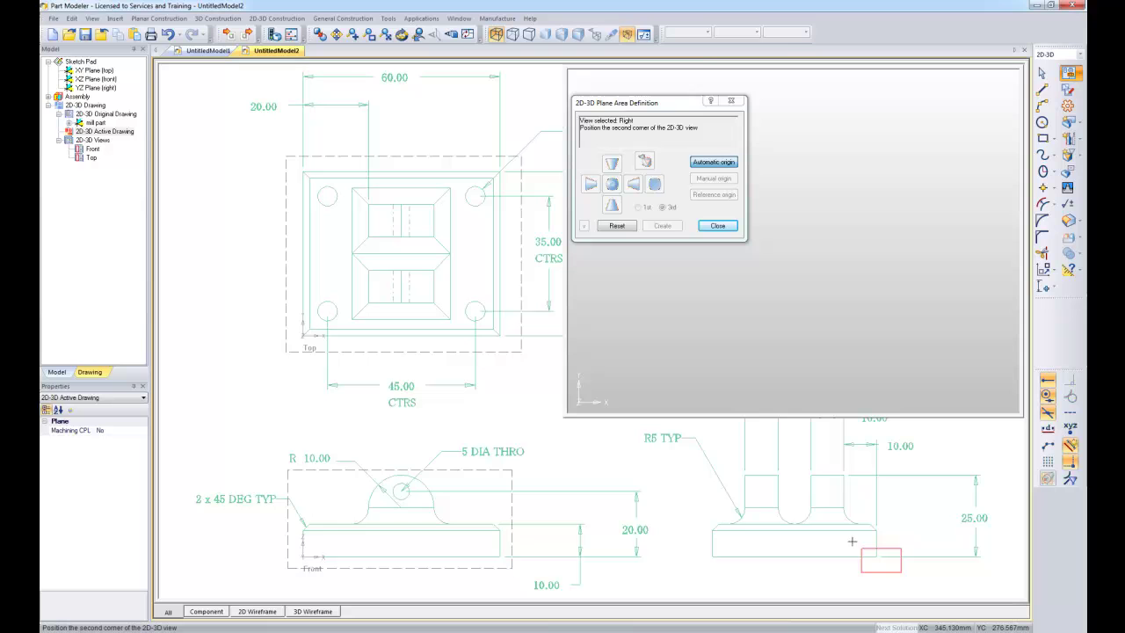
{"action": "left_click", "coordinate": [700, 460]}
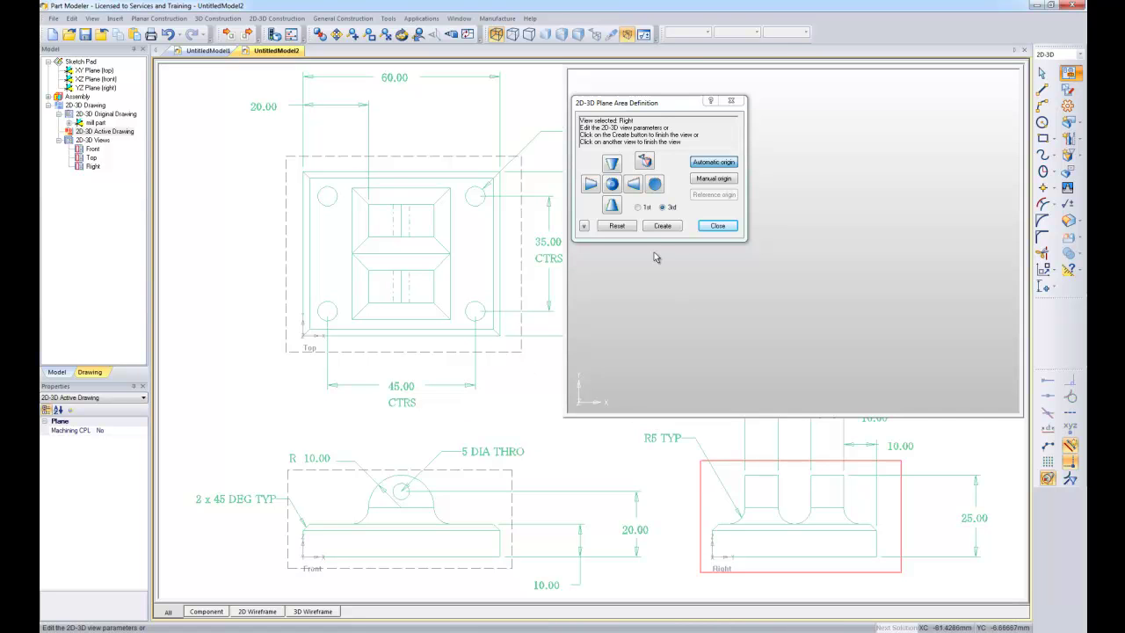
{"action": "left_click", "coordinate": [663, 226]}
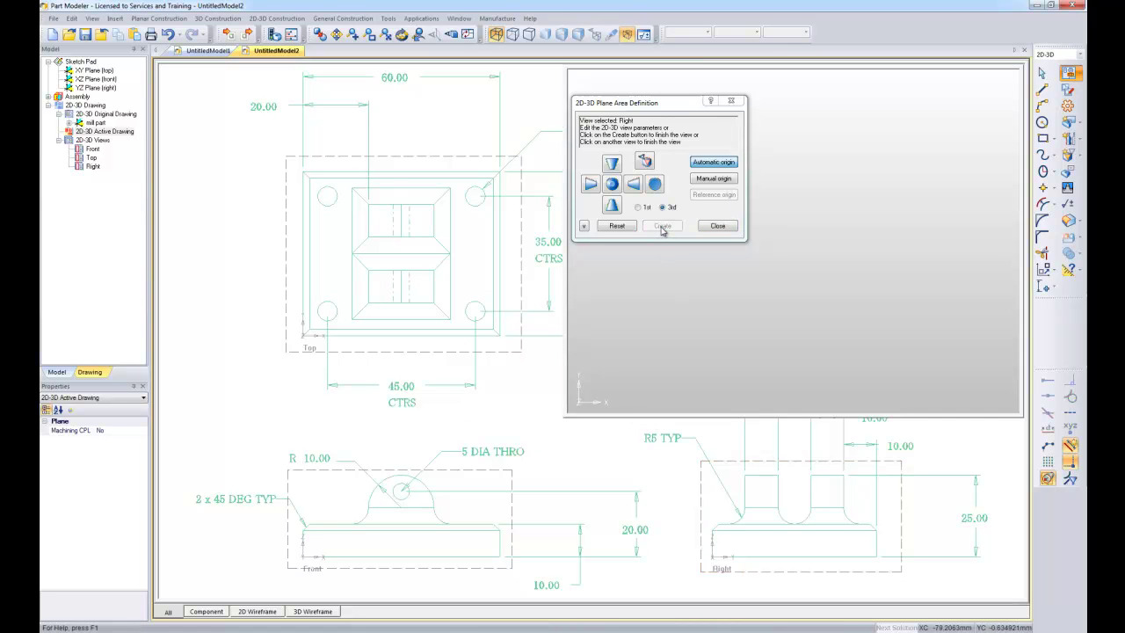
Close the view dialog, start step-by-step 2D-3D tracing, and zoom into the Front view.
{"action": "left_click", "coordinate": [715, 225]}
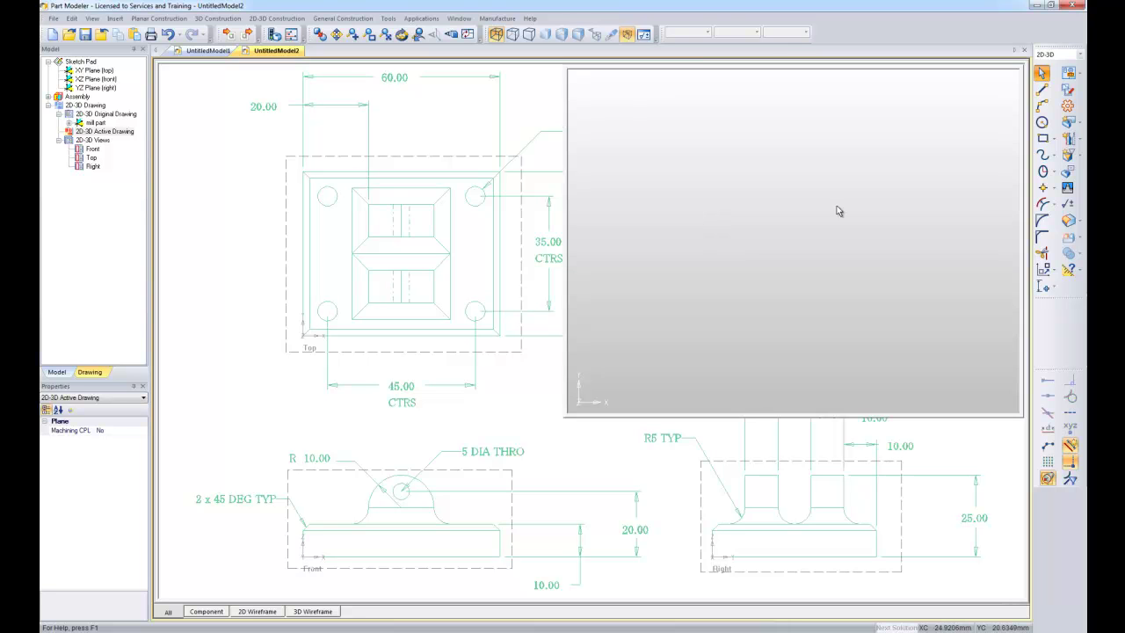
{"action": "left_click", "coordinate": [1068, 93]}
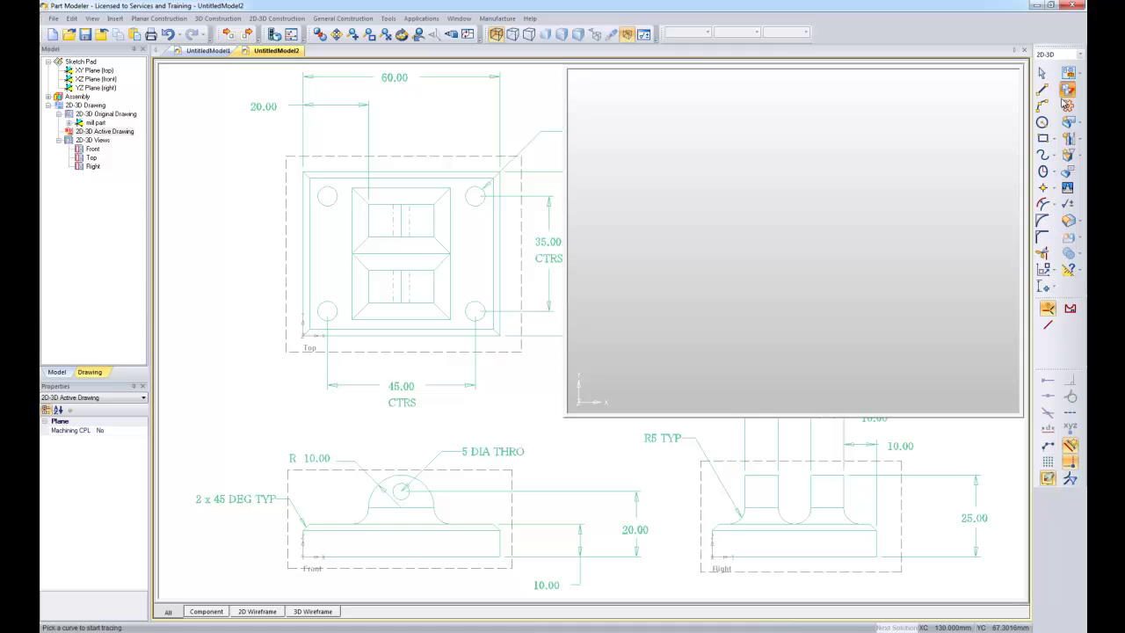
{"action": "left_click", "coordinate": [1048, 310]}
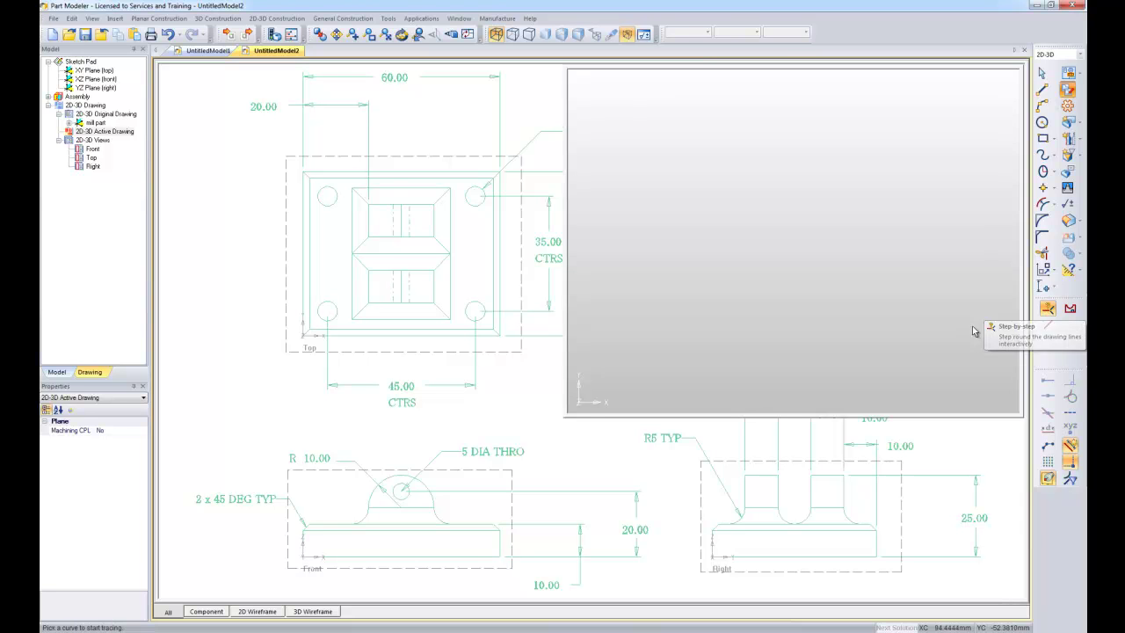
{"action": "left_click_drag", "start_coordinate": [566, 418], "coordinate": [710, 278]}
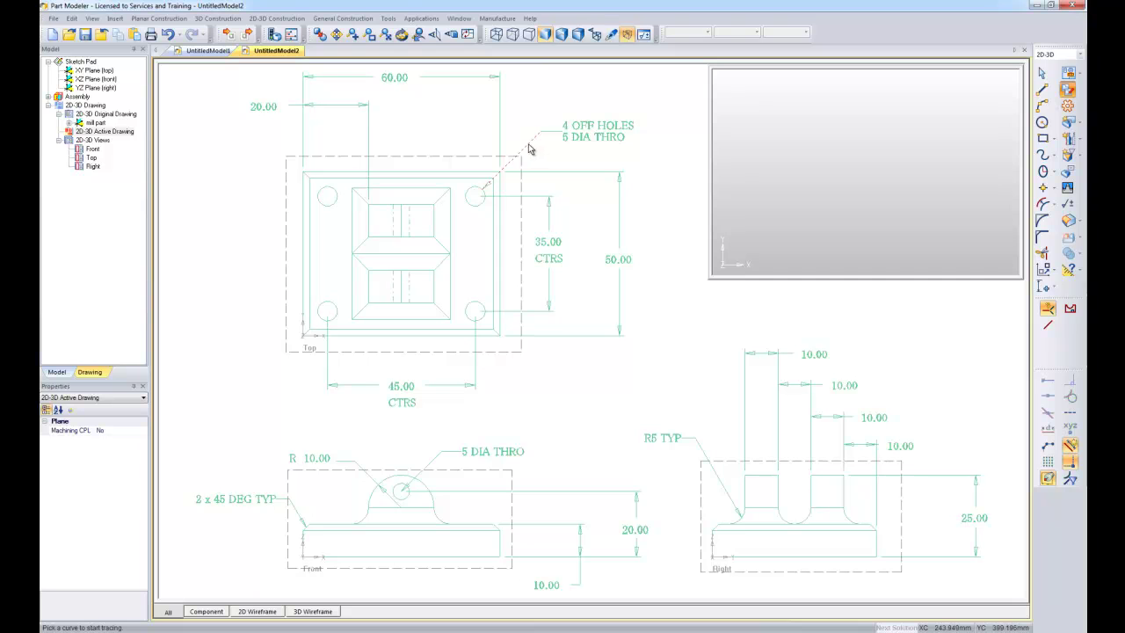
{"action": "left_click", "coordinate": [370, 35]}
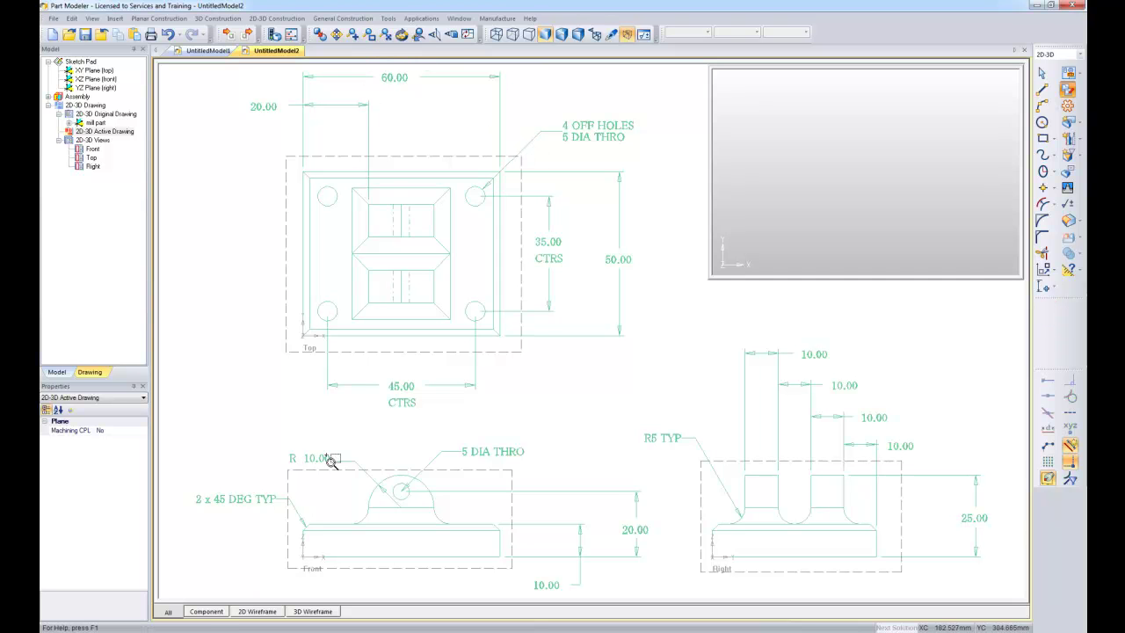
{"action": "left_click_drag", "start_coordinate": [267, 449], "coordinate": [522, 580]}
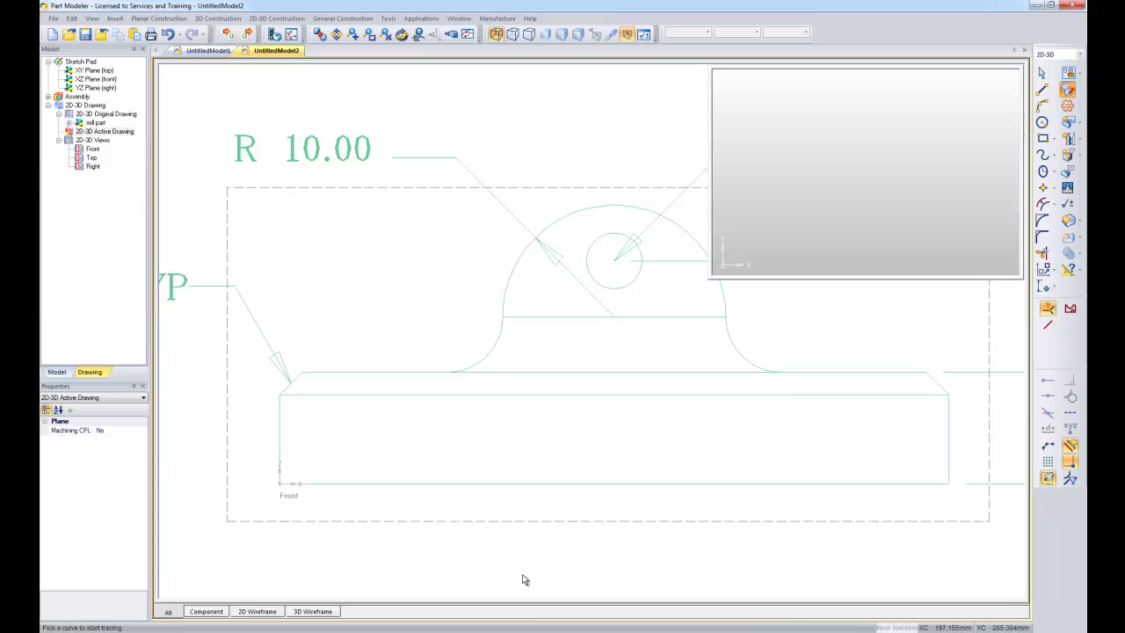
{"action": "left_click_drag", "start_coordinate": [710, 281], "coordinate": [739, 272]}
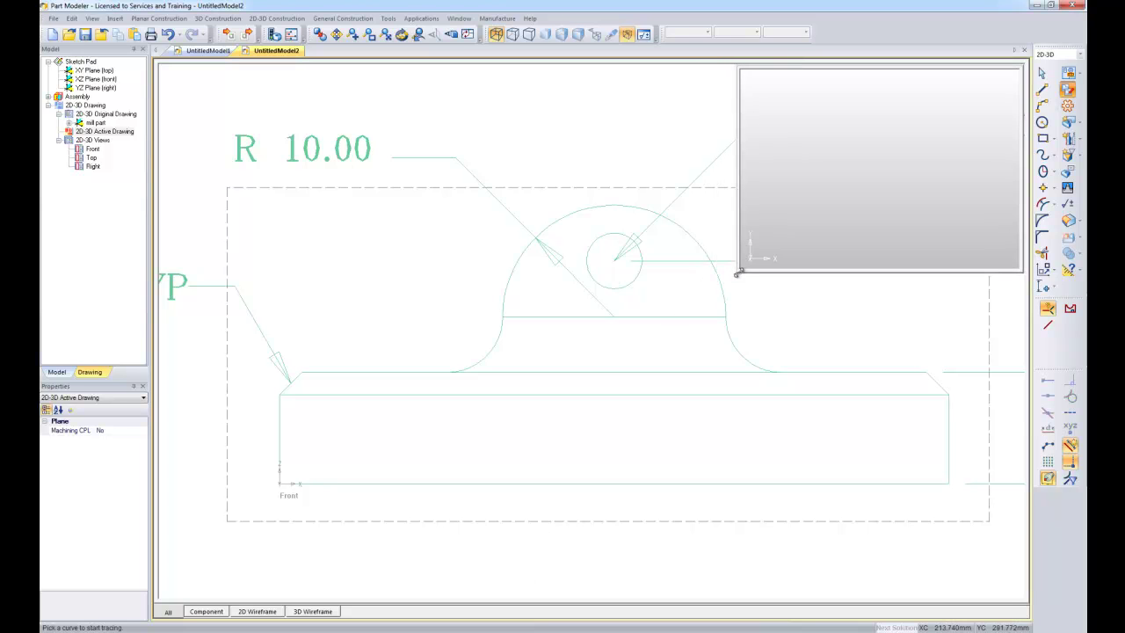
Trace from the Front view's right edge over the chamfer, top edge, right fillet and large arc.
{"action": "left_click", "coordinate": [1047, 311]}
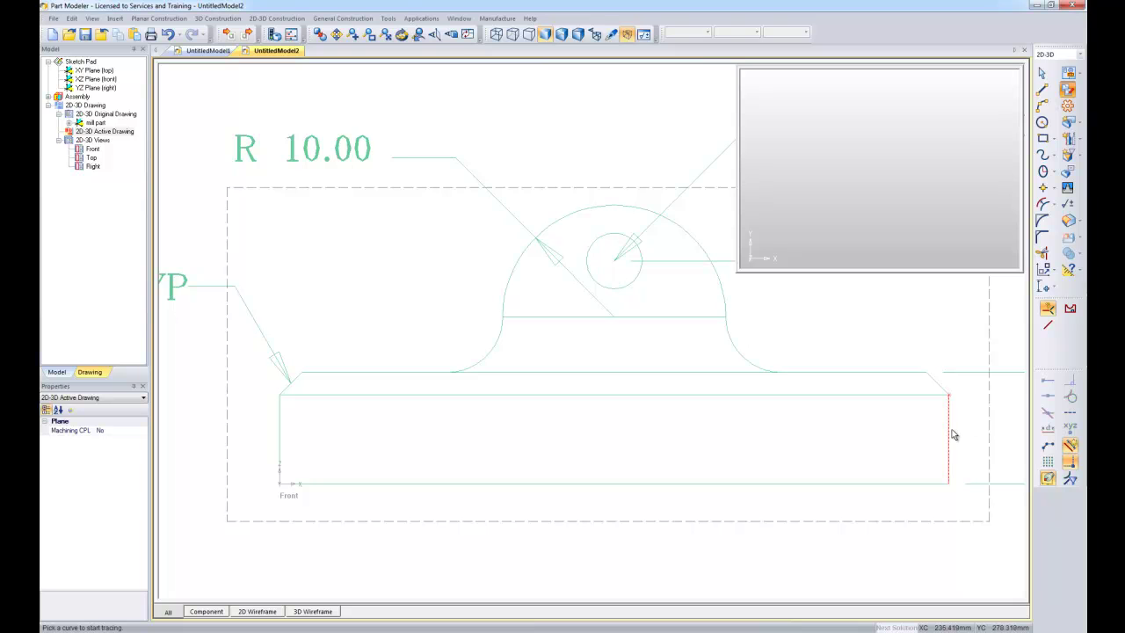
{"action": "left_click", "coordinate": [951, 431]}
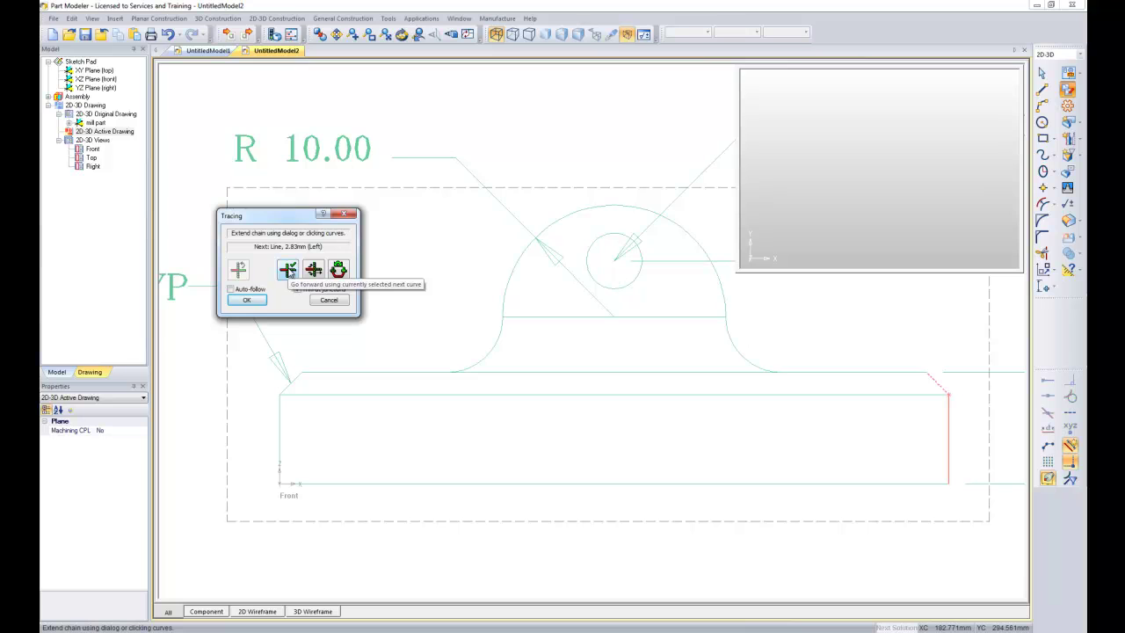
{"action": "left_click", "coordinate": [287, 271]}
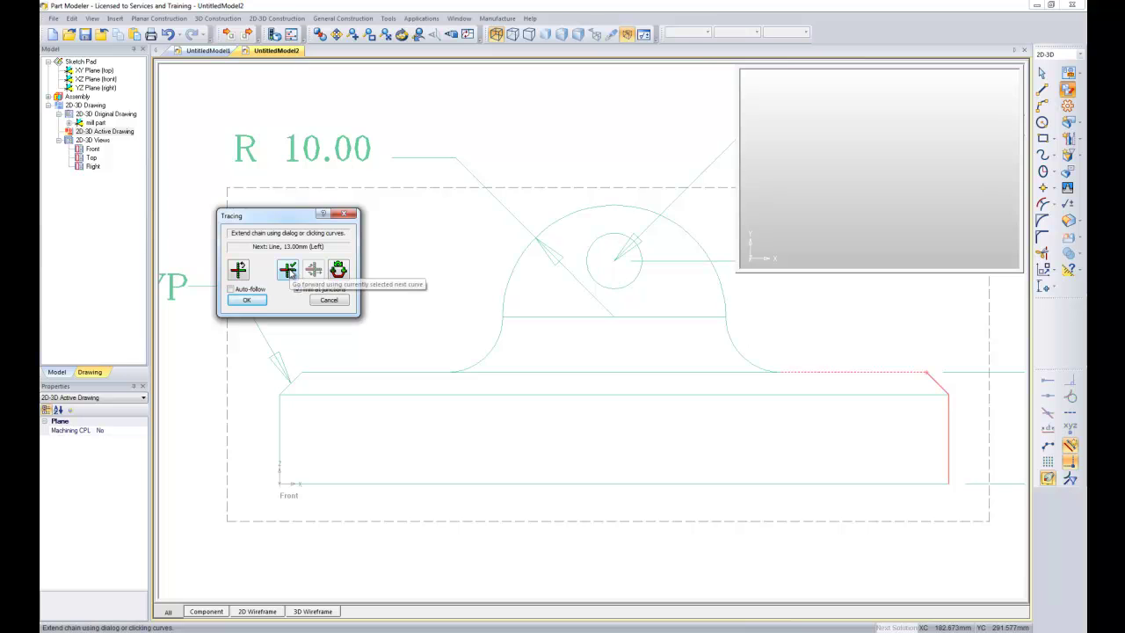
{"action": "left_click", "coordinate": [289, 272]}
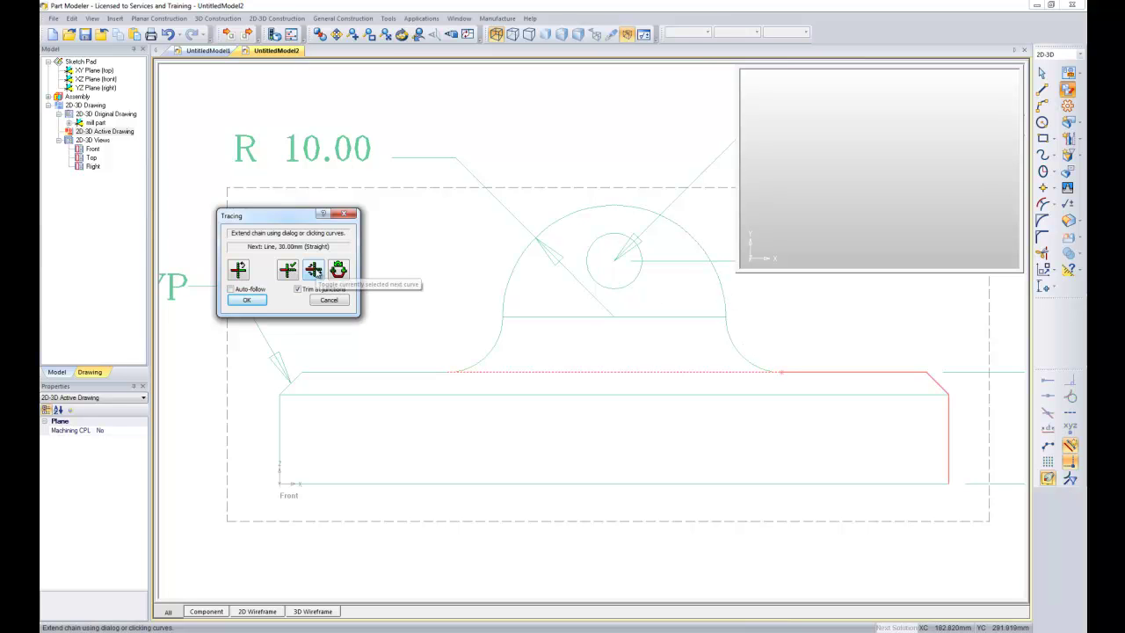
{"action": "left_click", "coordinate": [315, 272]}
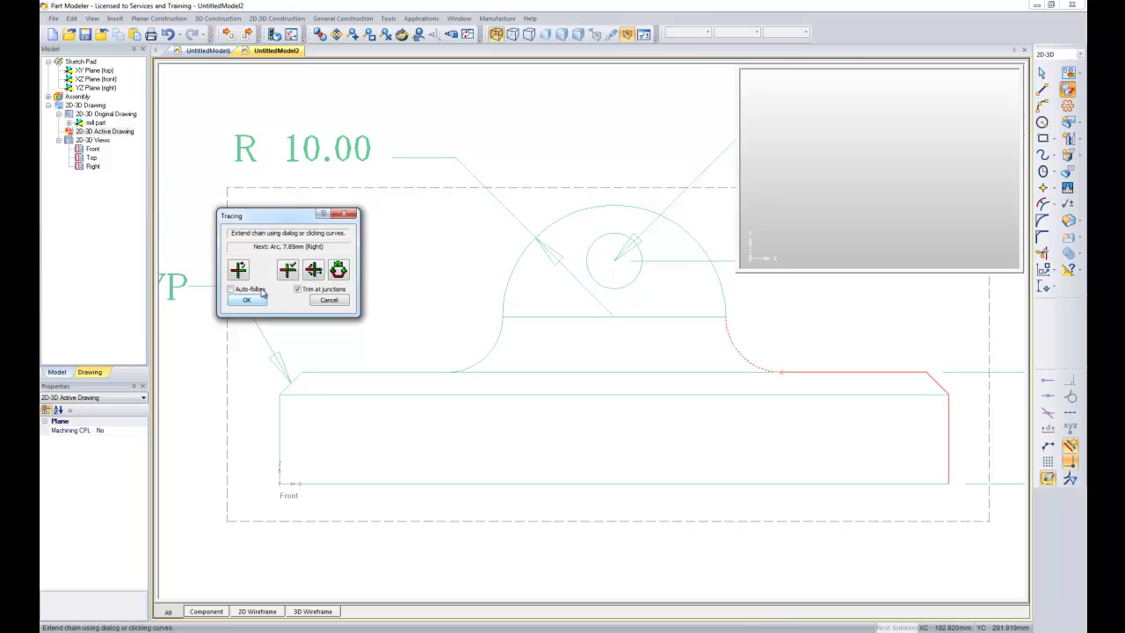
{"action": "left_click", "coordinate": [289, 271]}
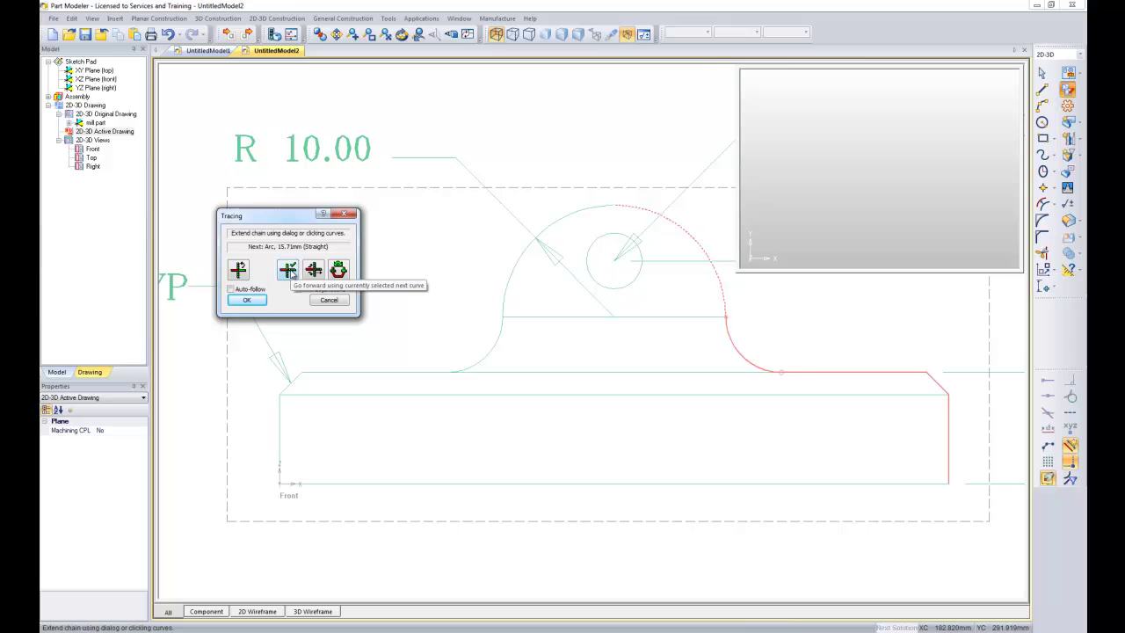
{"action": "left_click", "coordinate": [290, 272]}
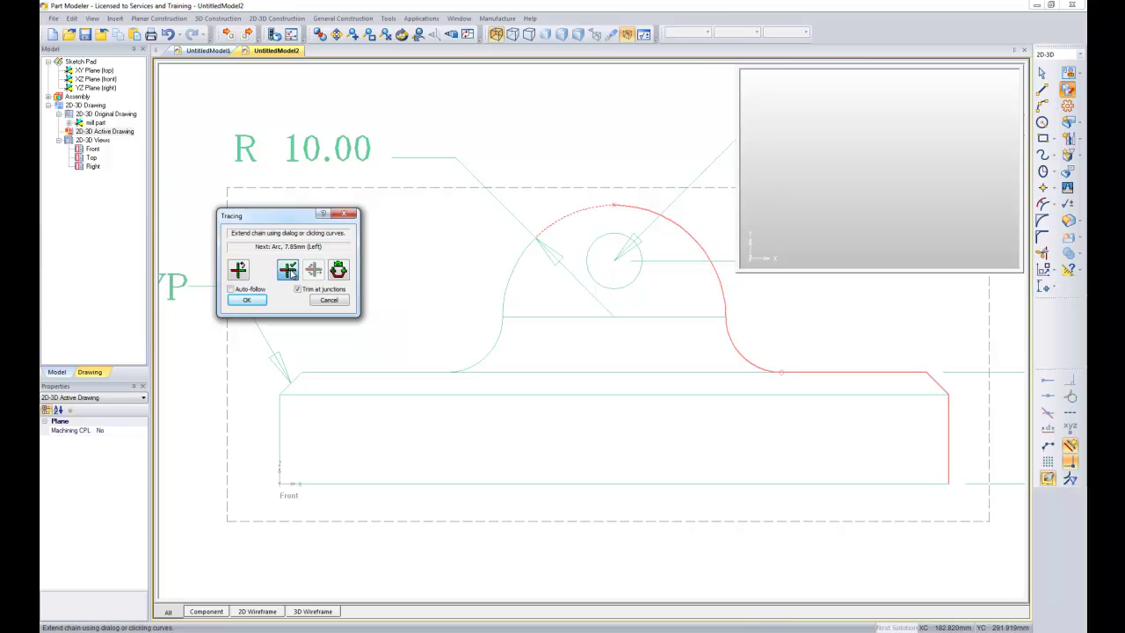
Continue over the left fillet, lower-left line, left chamfer, left and bottom edges to close the chain.
{"action": "left_click", "coordinate": [290, 273]}
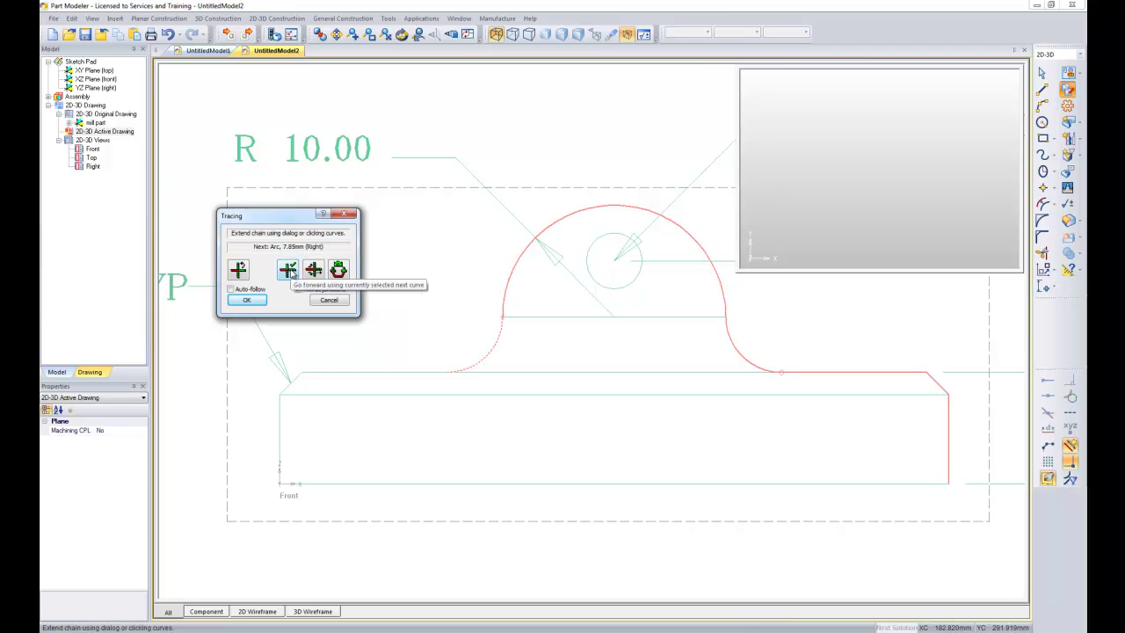
{"action": "left_click", "coordinate": [290, 272]}
{"action": "left_click", "coordinate": [289, 270]}
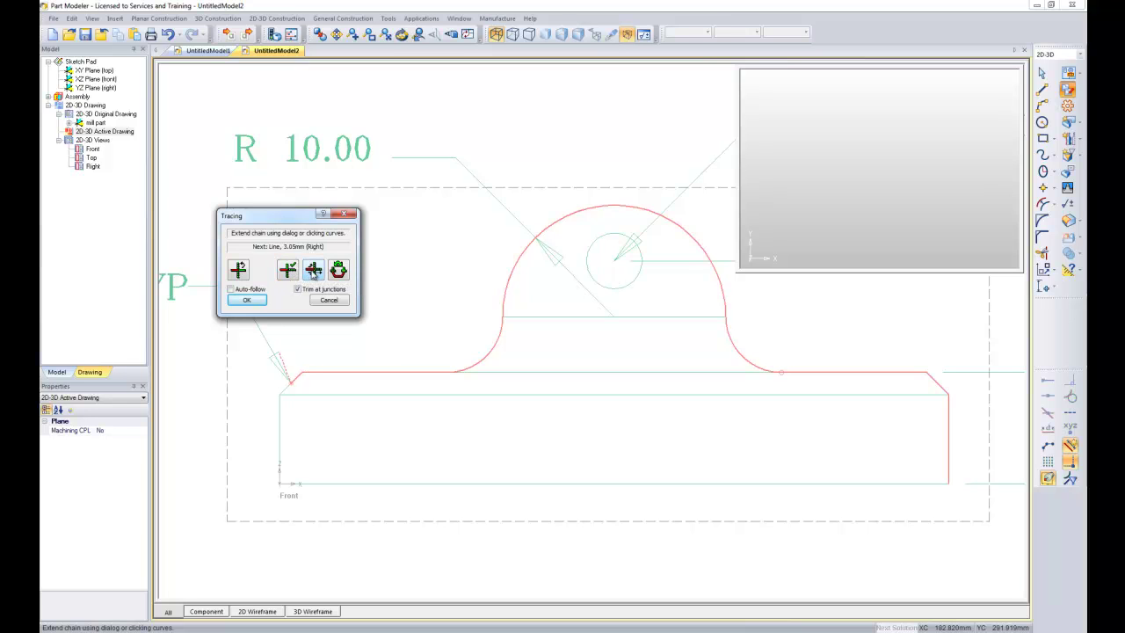
{"action": "left_click", "coordinate": [305, 272]}
{"action": "left_click", "coordinate": [289, 272]}
{"action": "left_click", "coordinate": [289, 271]}
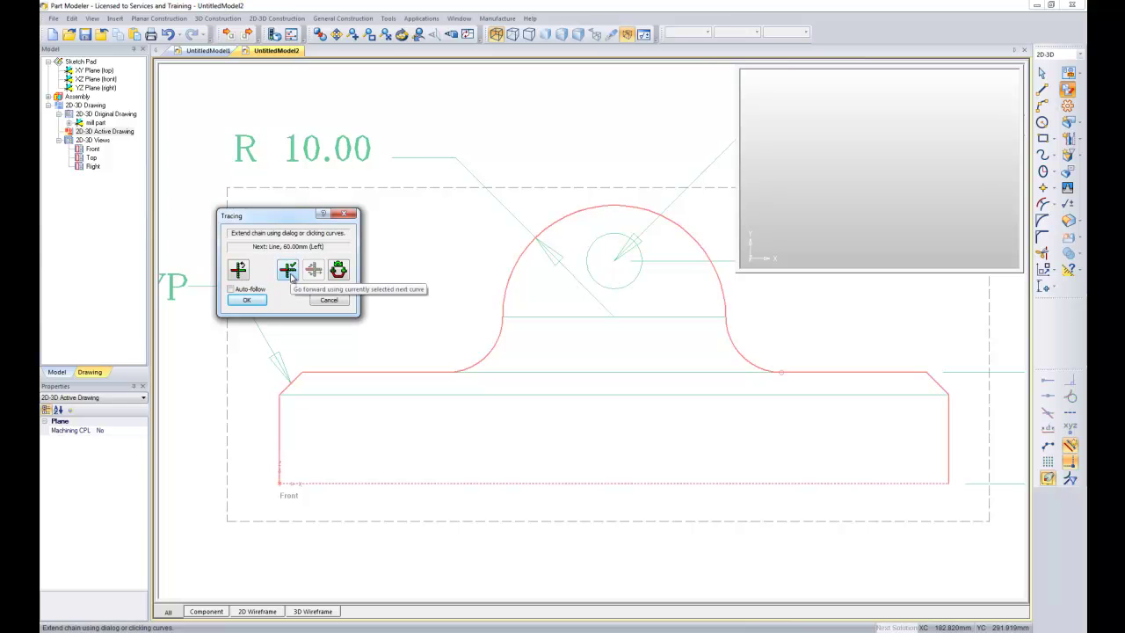
{"action": "left_click", "coordinate": [289, 271]}
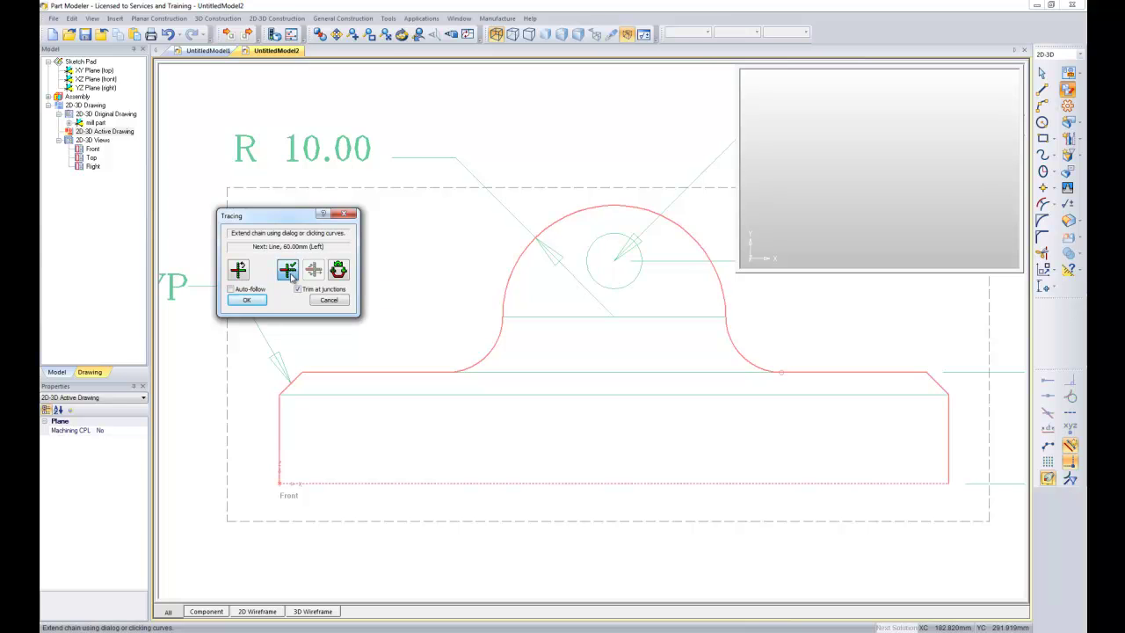
{"action": "mouse_move", "coordinate": [307, 236]}
{"action": "left_mouse_down"}
{"action": "mouse_move", "coordinate": [318, 251]}
{"action": "mouse_move", "coordinate": [400, 262]}
{"action": "left_mouse_up"}
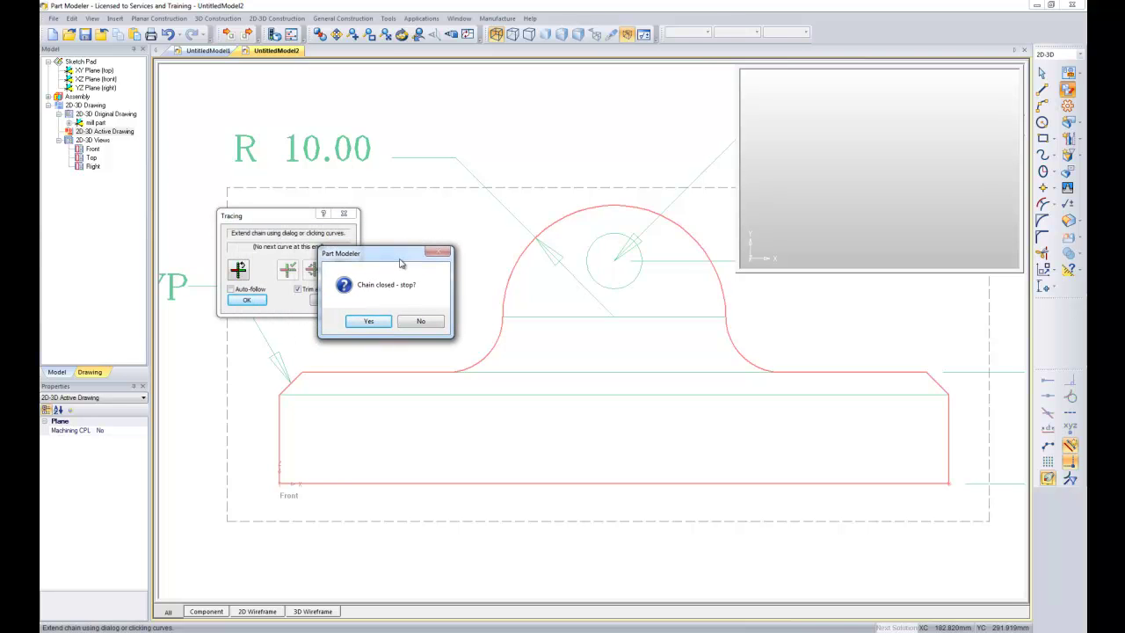
Accept the closed front chain and trace the Right view outline as one whole chain.
{"action": "left_click", "coordinate": [369, 322]}
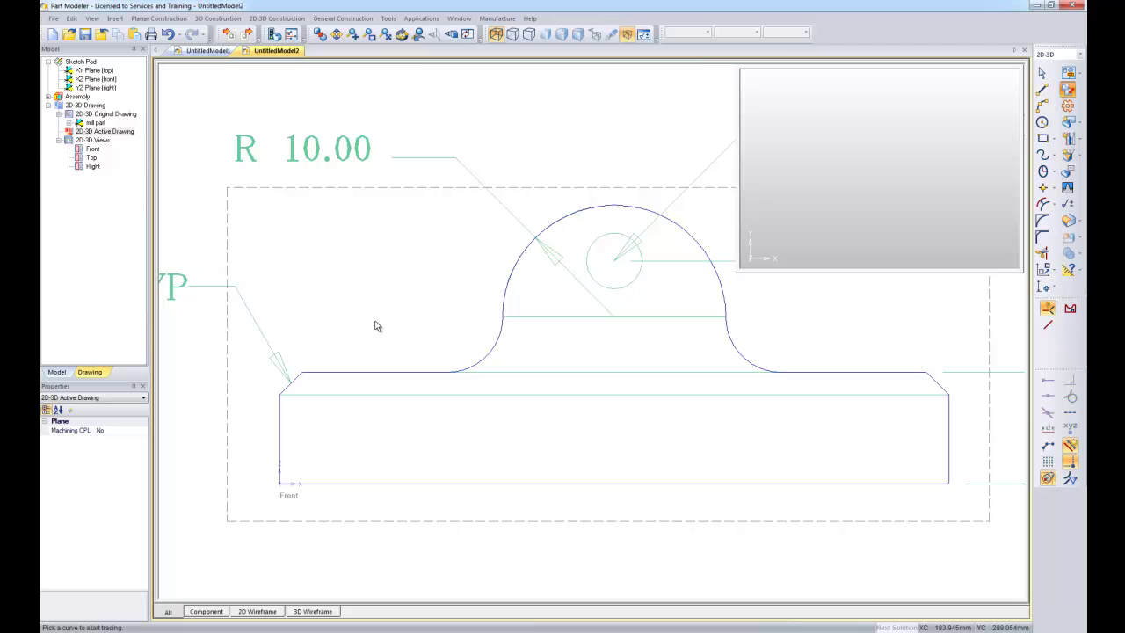
{"action": "left_click", "coordinate": [386, 34]}
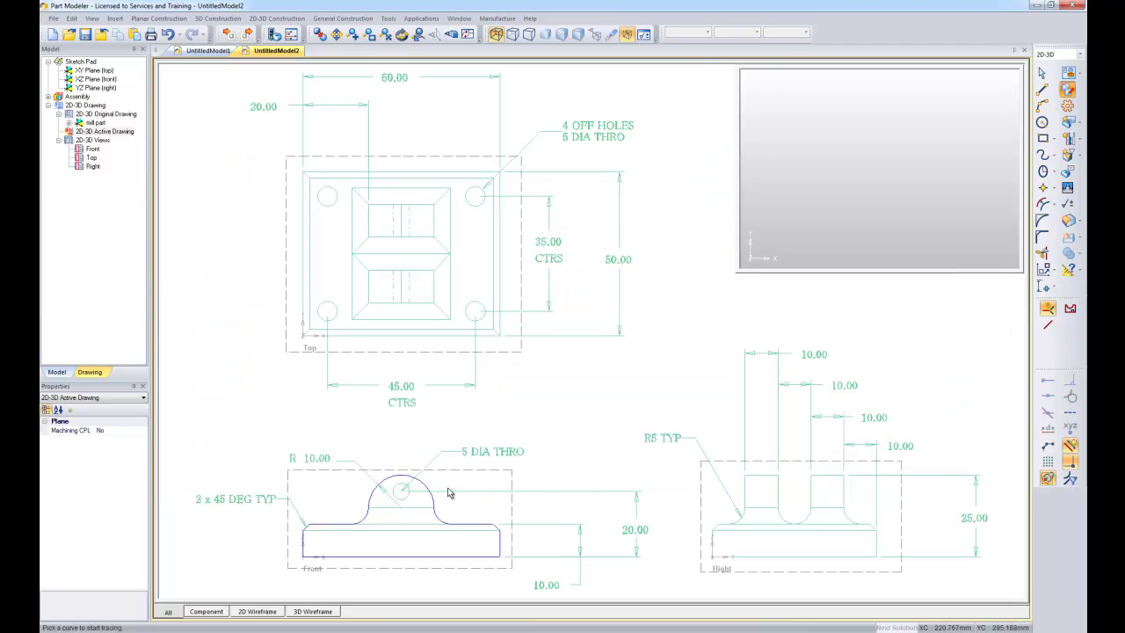
{"action": "left_click", "coordinate": [1070, 309]}
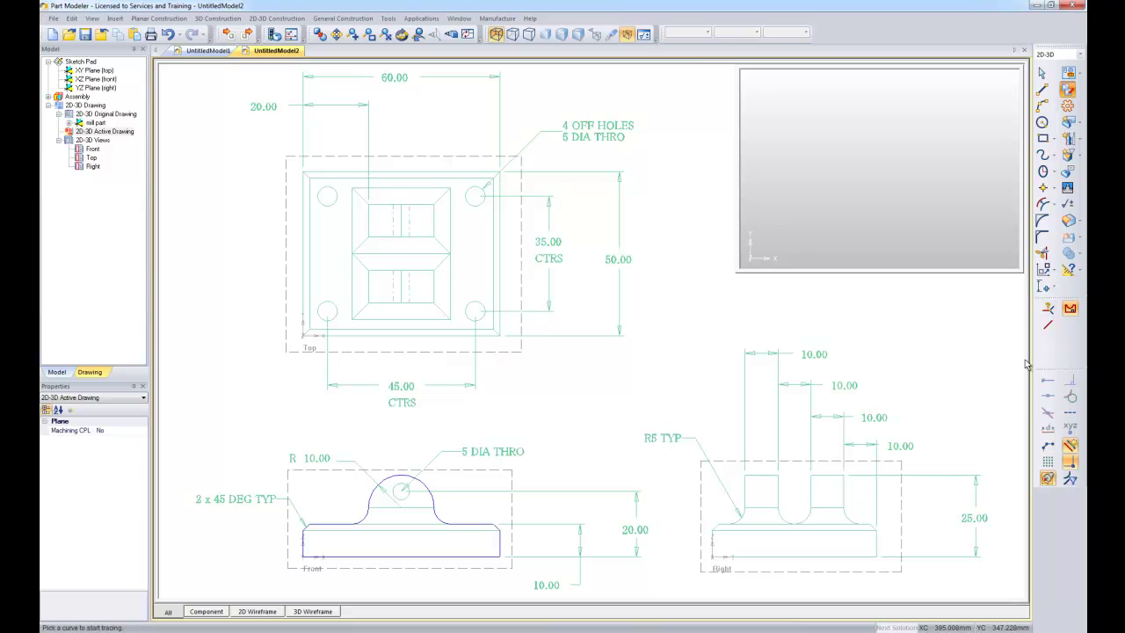
{"action": "left_click", "coordinate": [882, 547]}
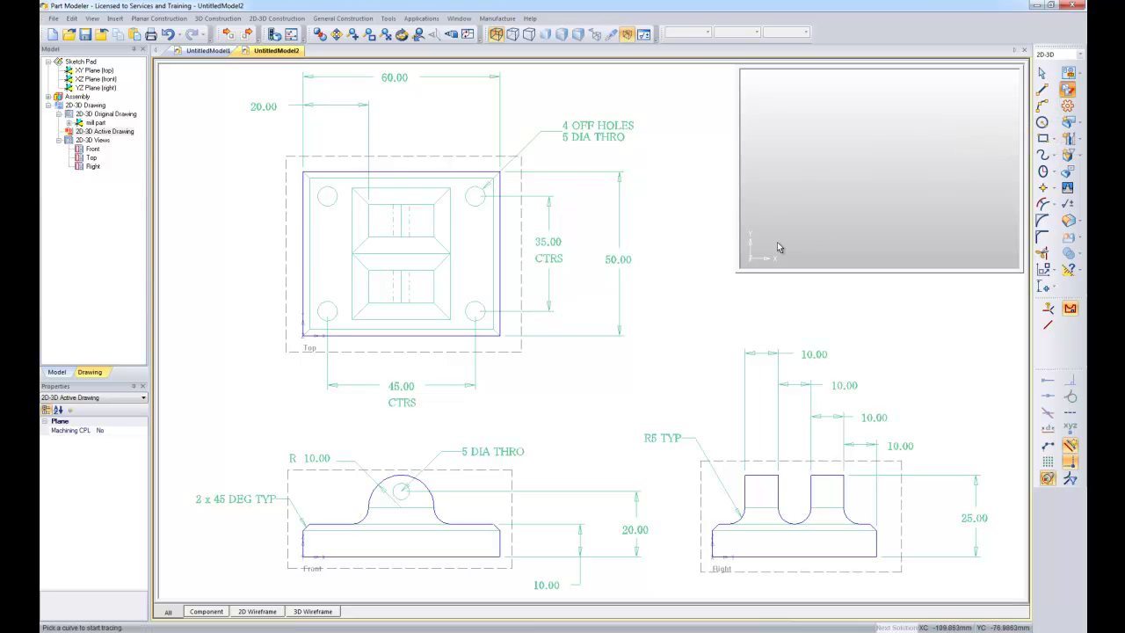
{"action": "left_click_drag", "start_coordinate": [736, 272], "coordinate": [573, 406]}
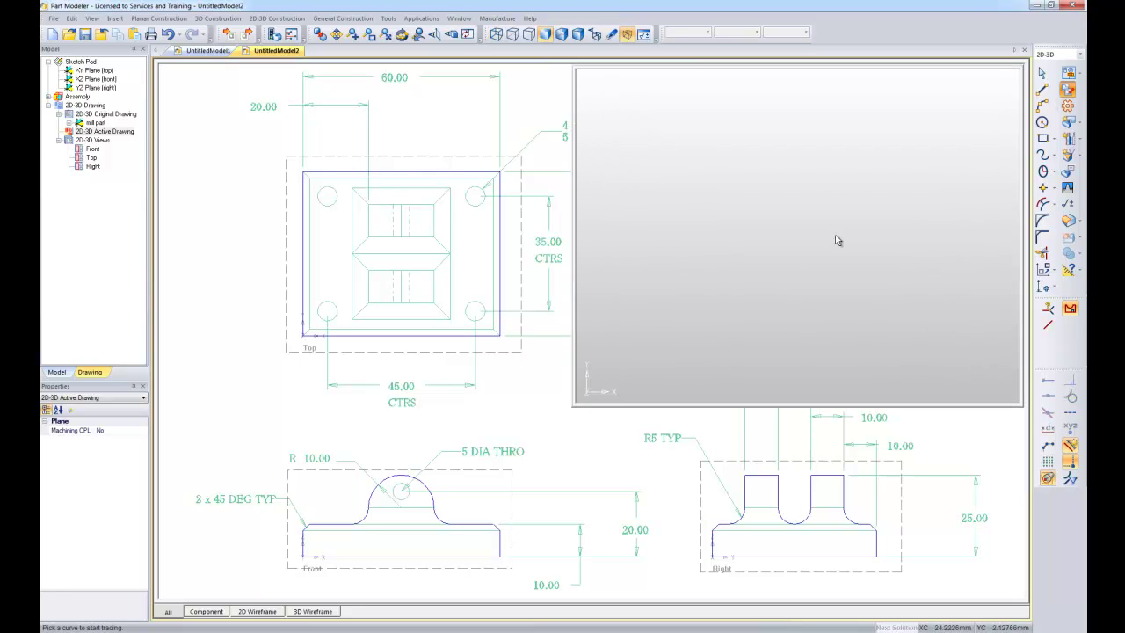
Generate the 3D solid from the traced views and orbit to inspect its base plate and lugs.
{"action": "left_click", "coordinate": [1066, 105]}
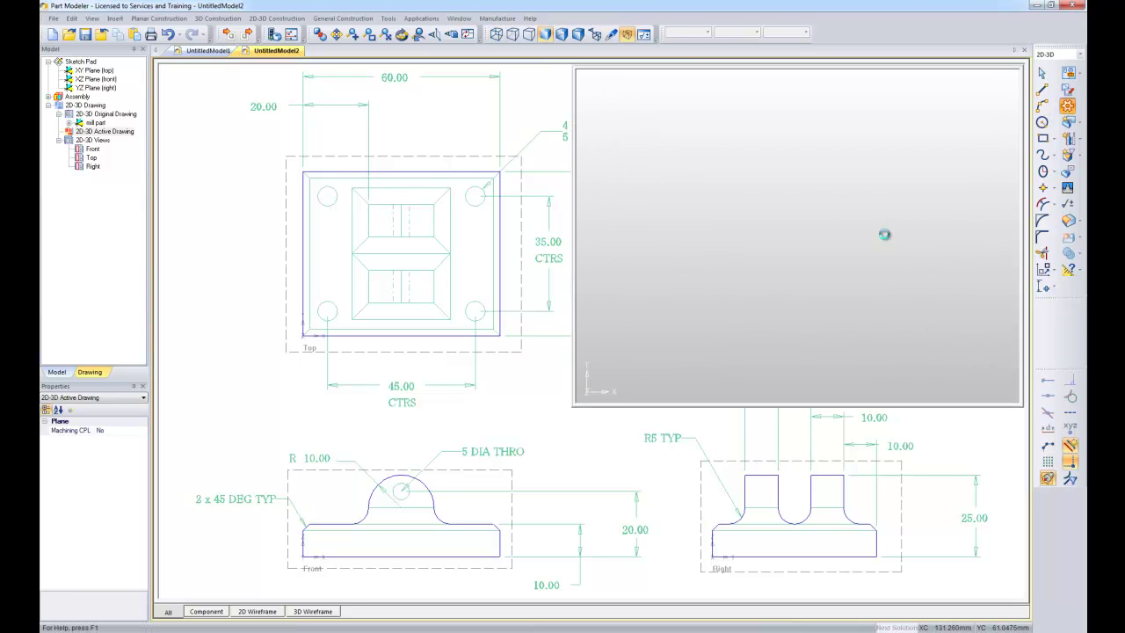
{"action": "left_click", "coordinate": [884, 234]}
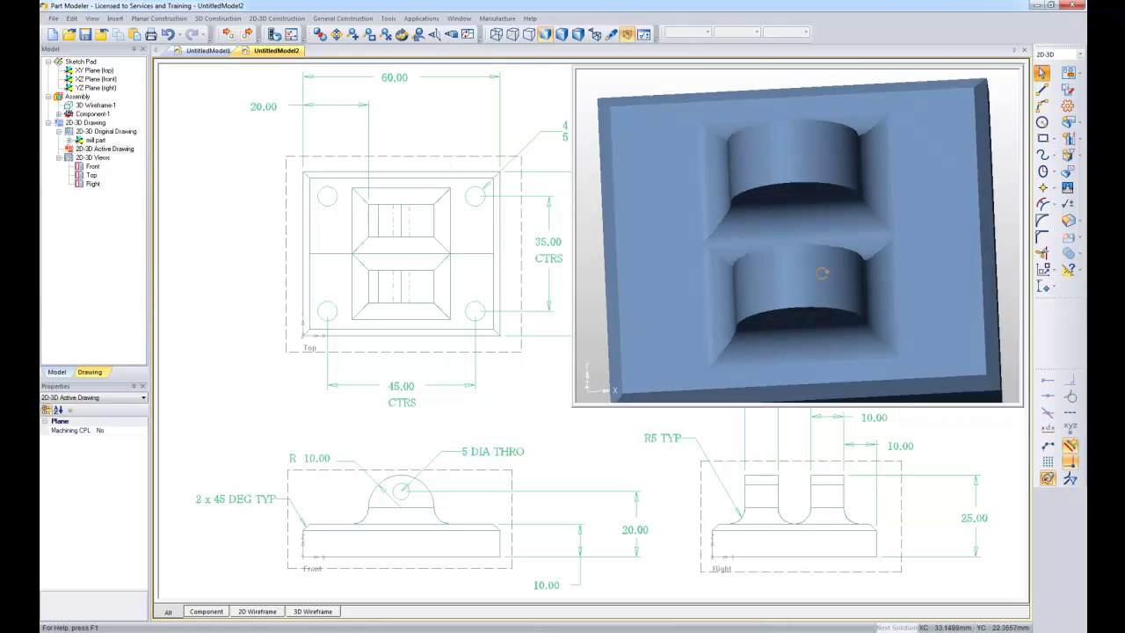
{"action": "left_click_drag", "start_coordinate": [821, 272], "coordinate": [703, 261]}
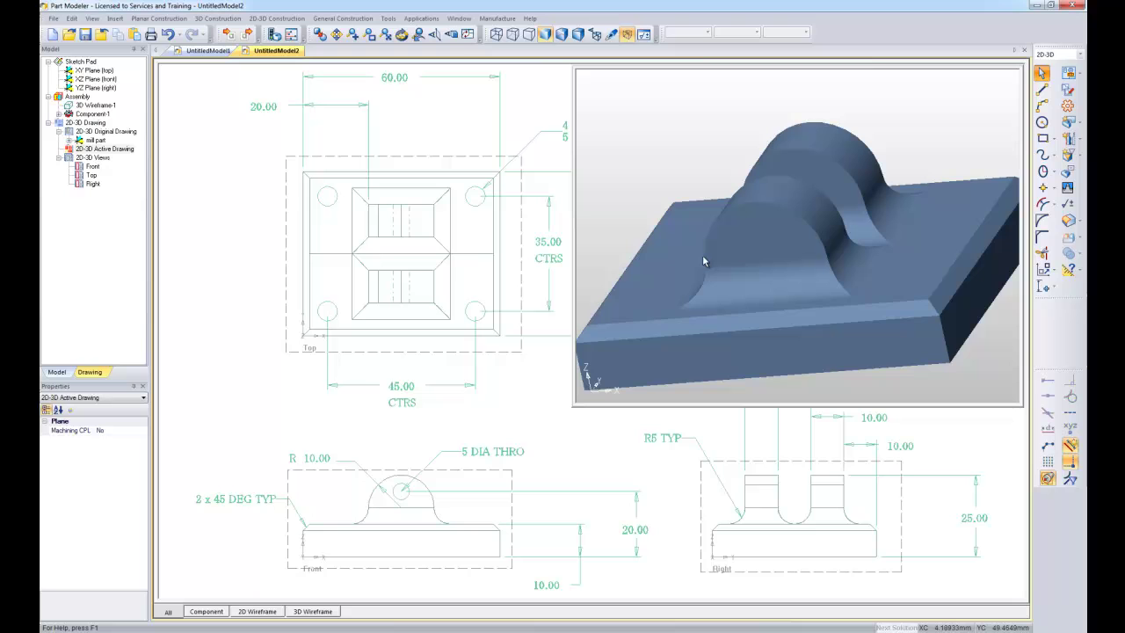
{"action": "left_click_drag", "start_coordinate": [758, 236], "coordinate": [771, 252]}
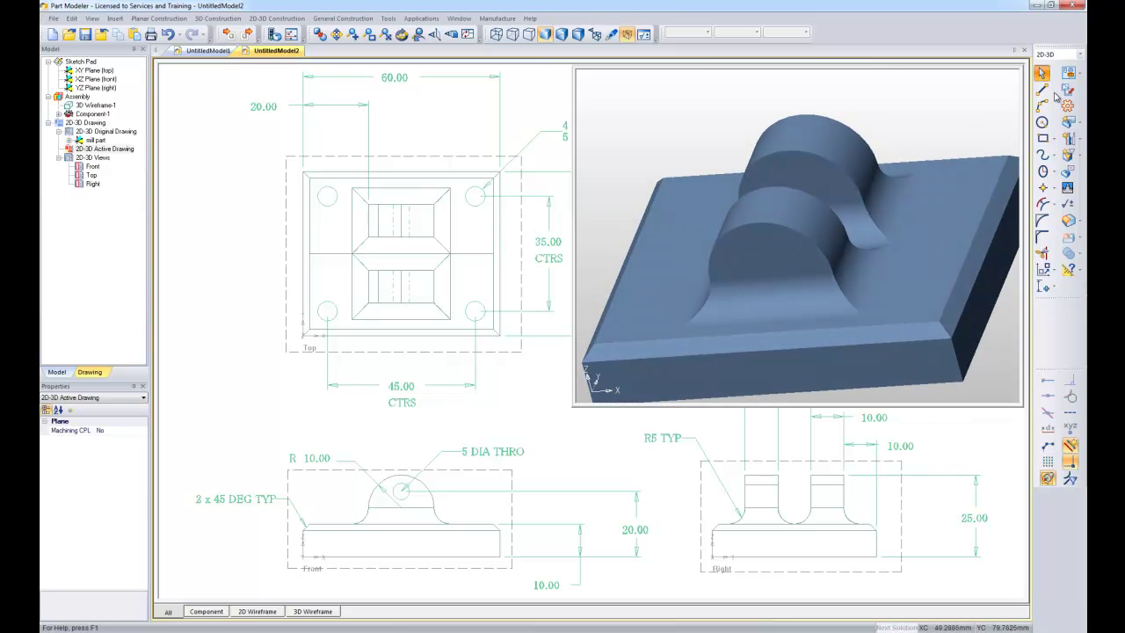
Trace the four corner hole circles in the Top view.
{"action": "left_click", "coordinate": [1067, 90]}
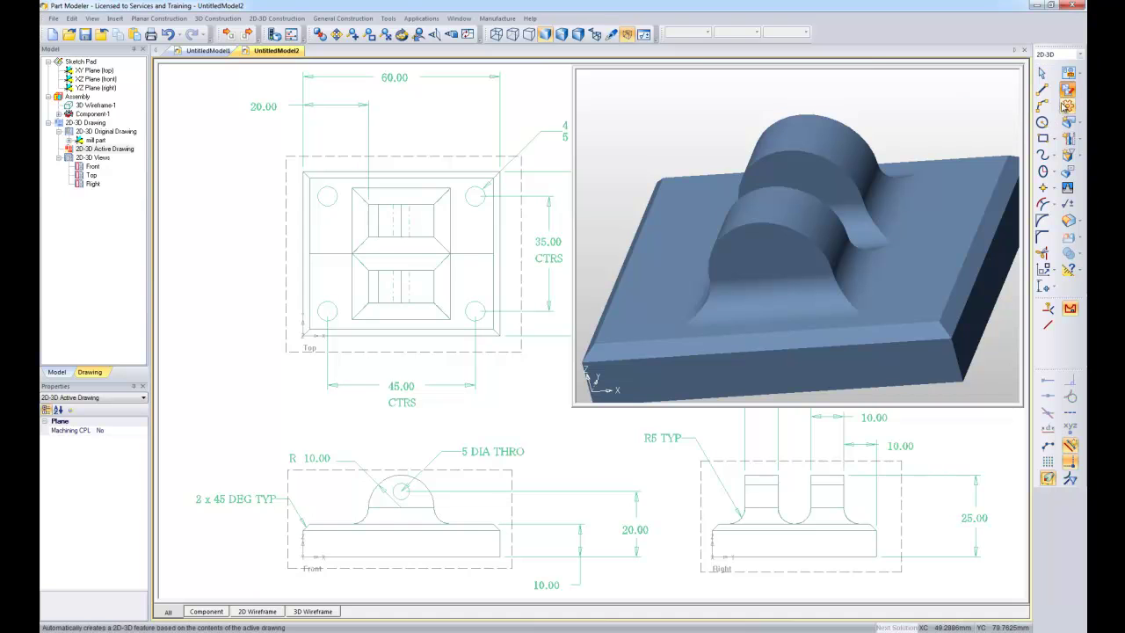
{"action": "left_click", "coordinate": [482, 208]}
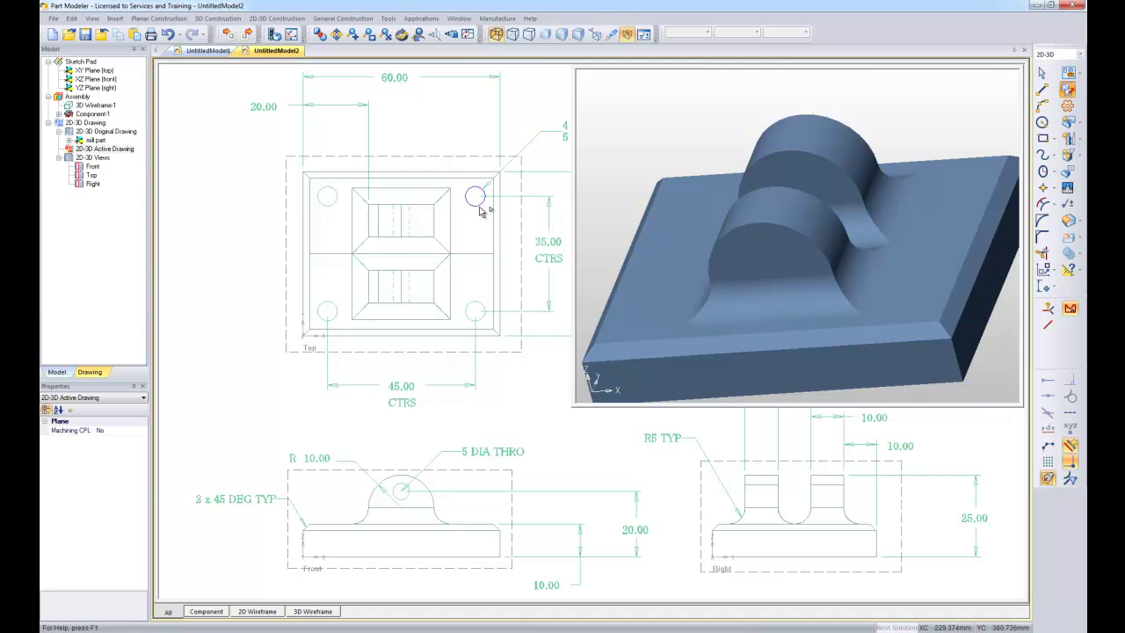
{"action": "left_click", "coordinate": [340, 207]}
{"action": "left_click", "coordinate": [332, 313]}
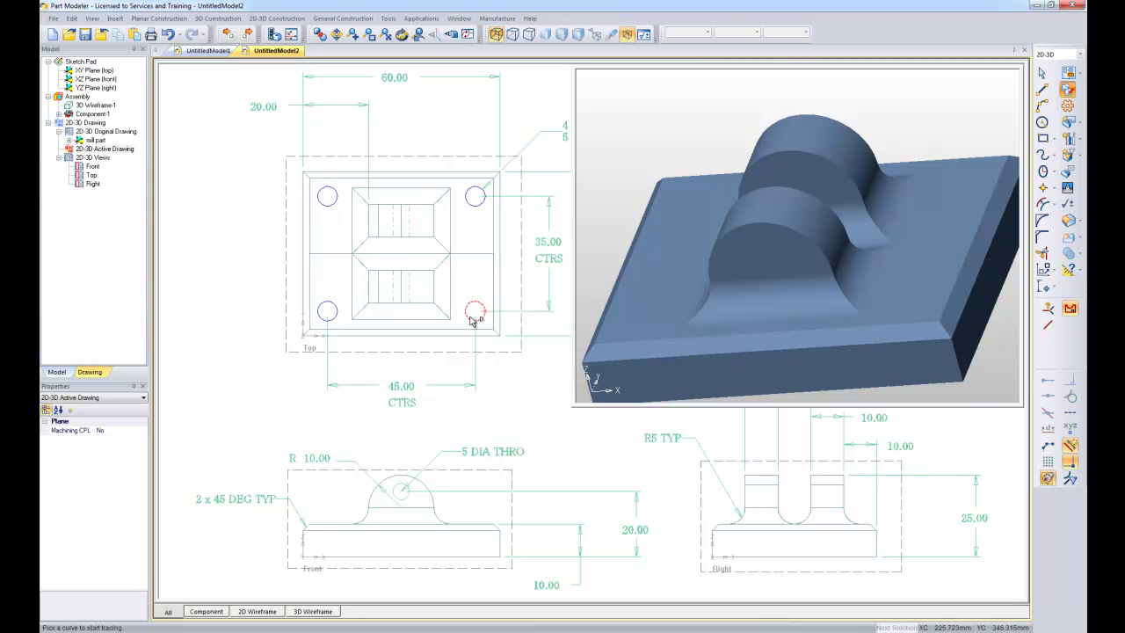
{"action": "left_click", "coordinate": [473, 315]}
Extrude-cut the four circles through the base plate with Cut Through, then orbit to check.
{"action": "left_click", "coordinate": [1078, 129]}
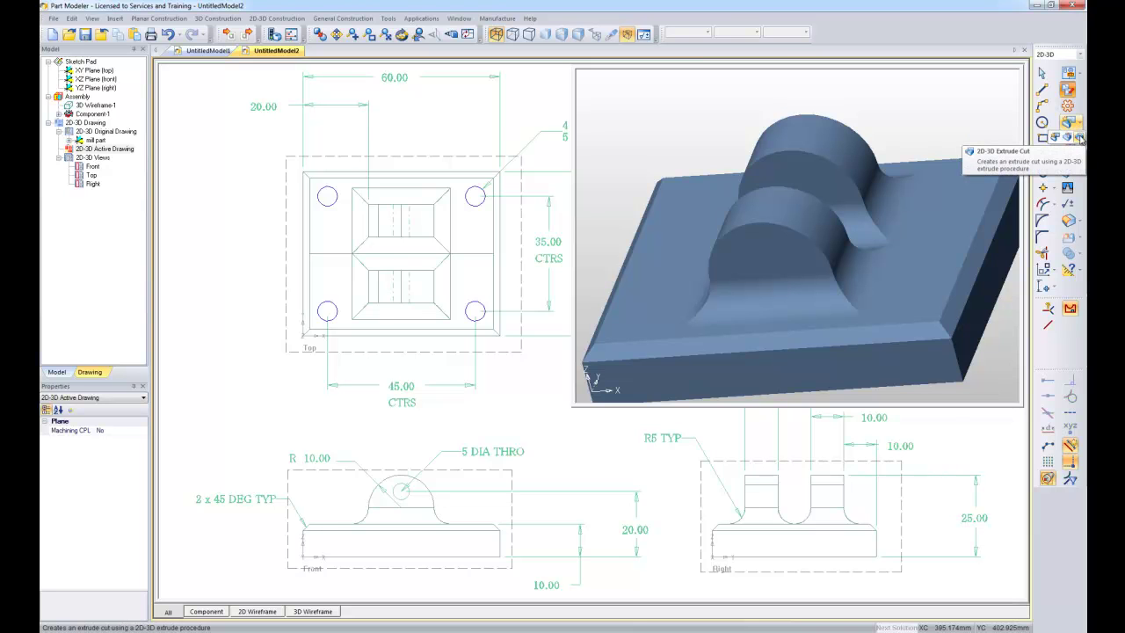
{"action": "left_click", "coordinate": [1079, 137]}
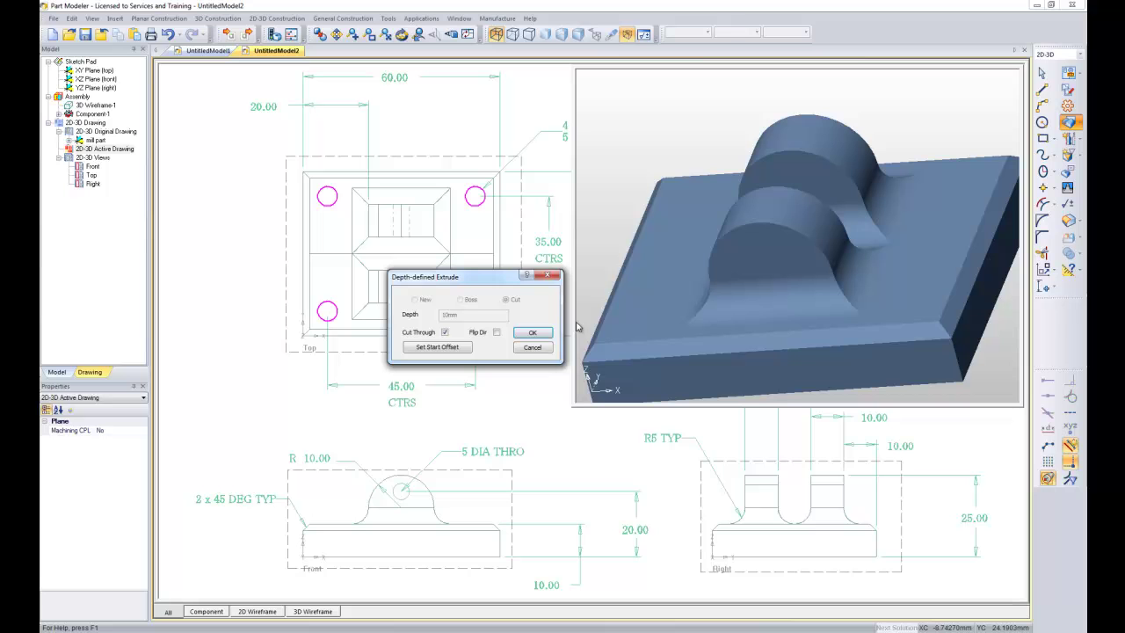
{"action": "left_click", "coordinate": [532, 333]}
{"action": "middle_click_drag", "start_coordinate": [666, 295], "coordinate": [701, 301]}
{"action": "mouse_move", "coordinate": [814, 299]}
{"action": "middle_mouse_down"}
{"action": "mouse_move", "coordinate": [853, 333]}
{"action": "mouse_move", "coordinate": [791, 378]}
{"action": "middle_mouse_up"}
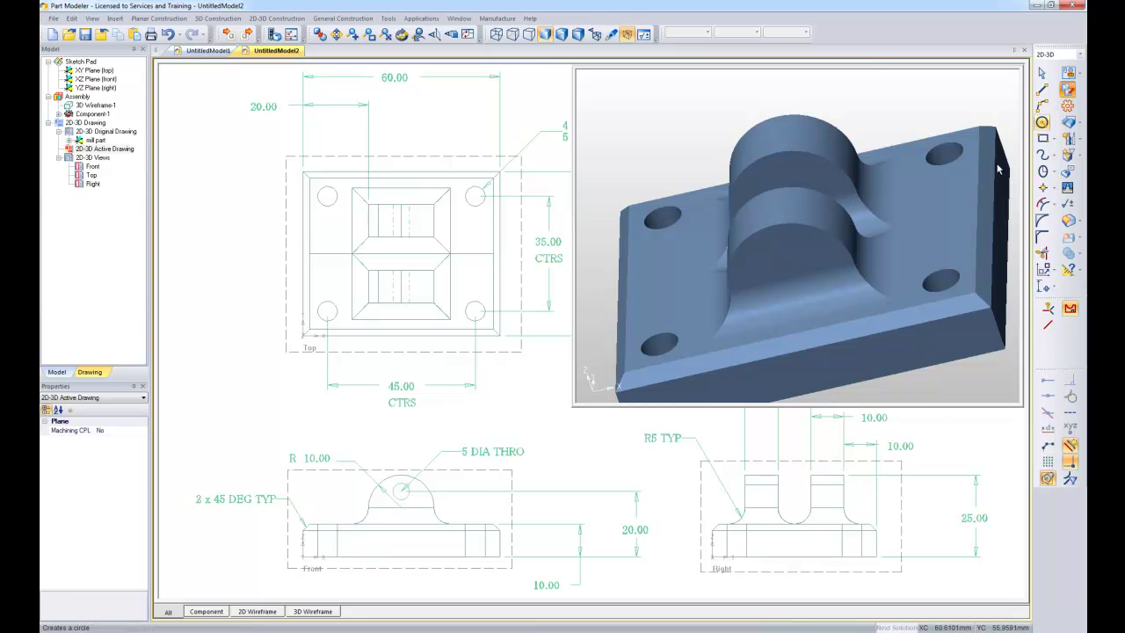
Extrude-cut the Front view's 5 DIA circle through both bosses with Cut Through.
{"action": "left_click", "coordinate": [407, 493]}
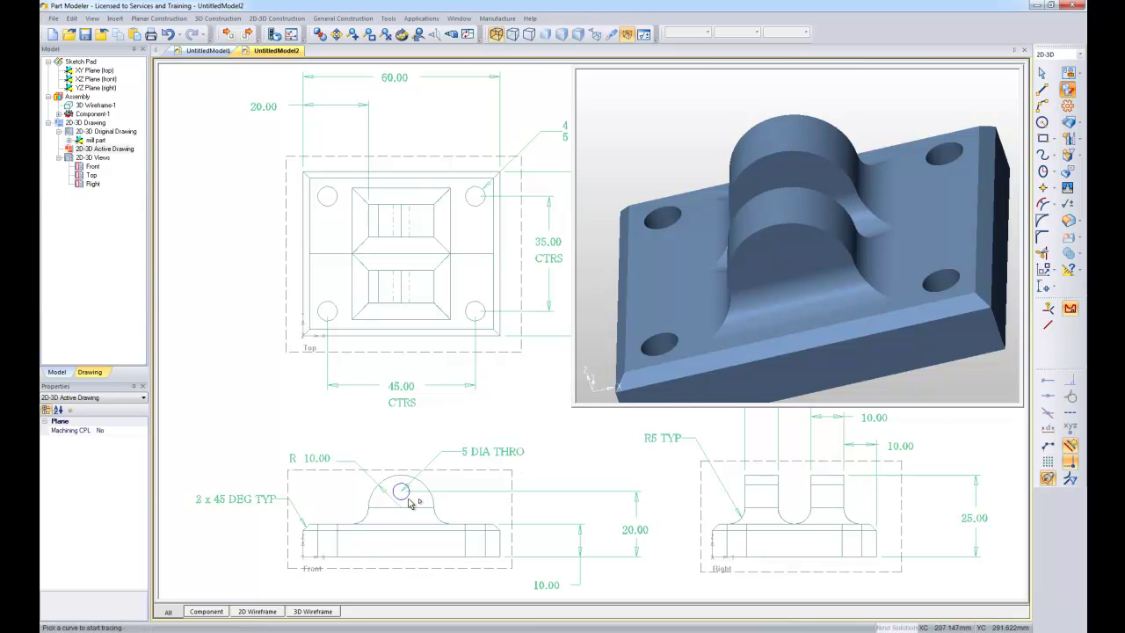
{"action": "left_click", "coordinate": [1068, 121]}
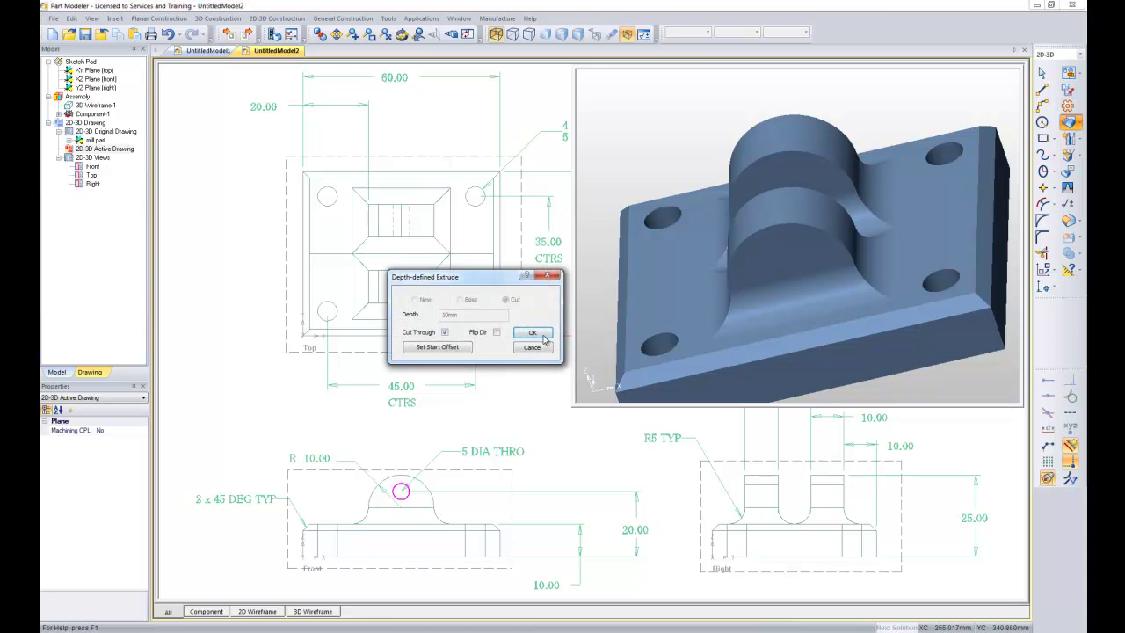
{"action": "left_click", "coordinate": [533, 333]}
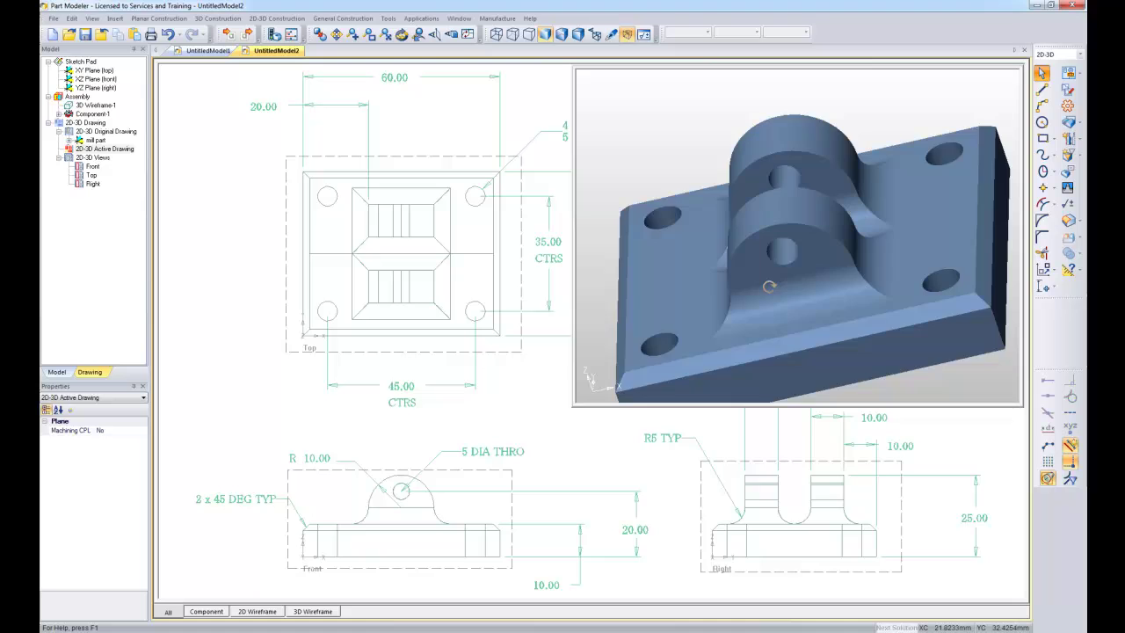
{"action": "middle_click_drag", "start_coordinate": [753, 283], "coordinate": [805, 303]}
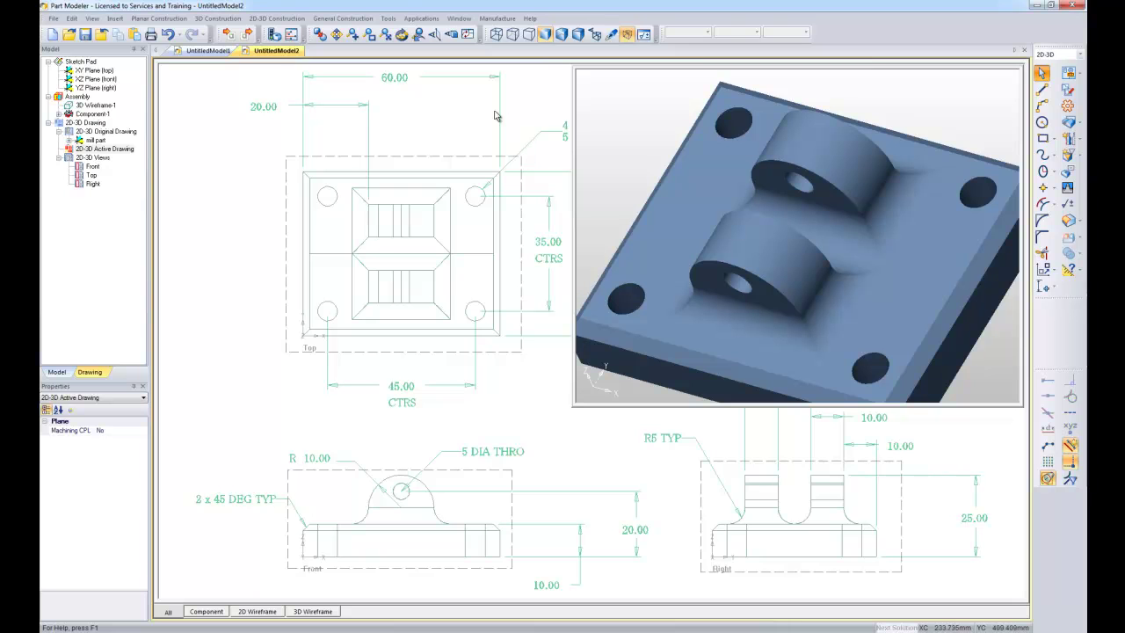
Bring the 3D part into the main view, select Component-1, and orbit to a new angle.
{"action": "left_click", "coordinate": [467, 36]}
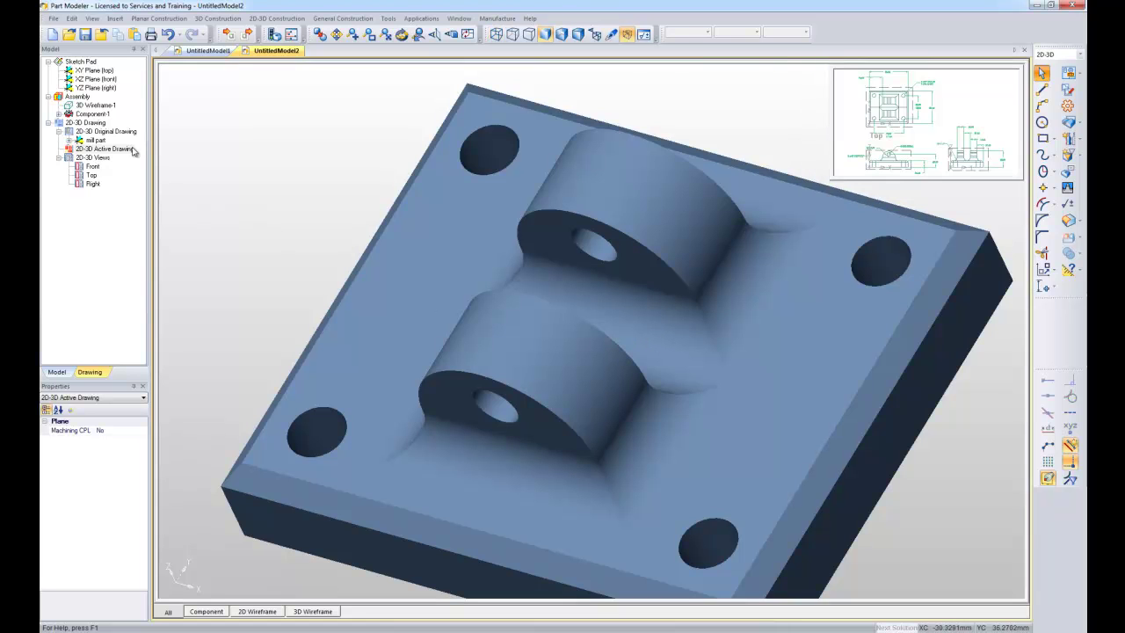
{"action": "left_click", "coordinate": [92, 113]}
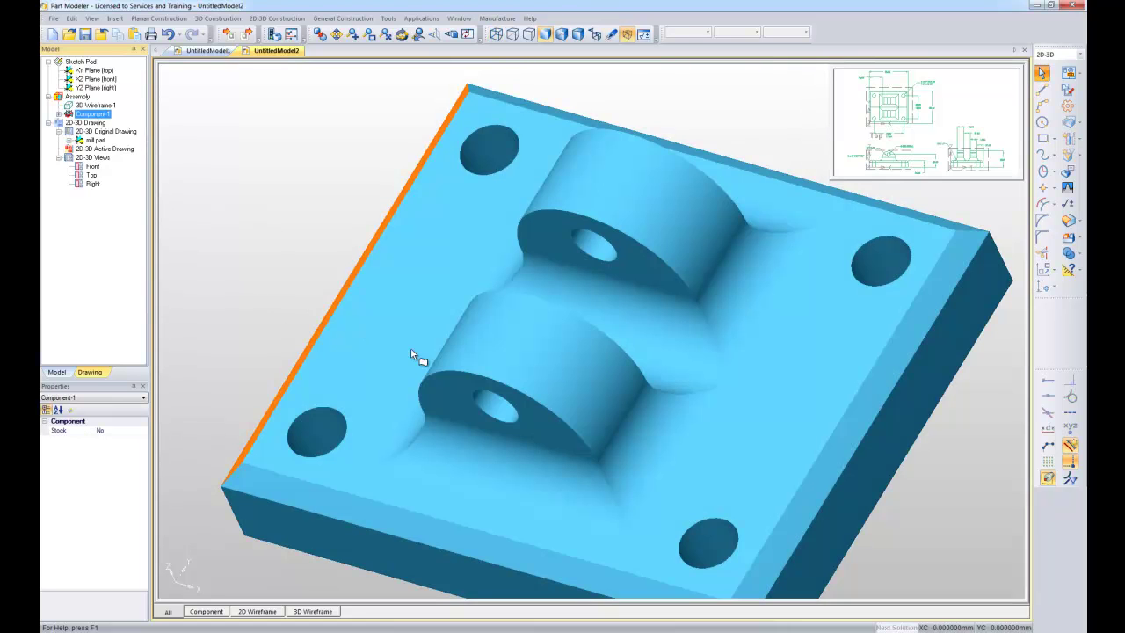
{"action": "middle_click_drag", "start_coordinate": [529, 405], "coordinate": [588, 387]}
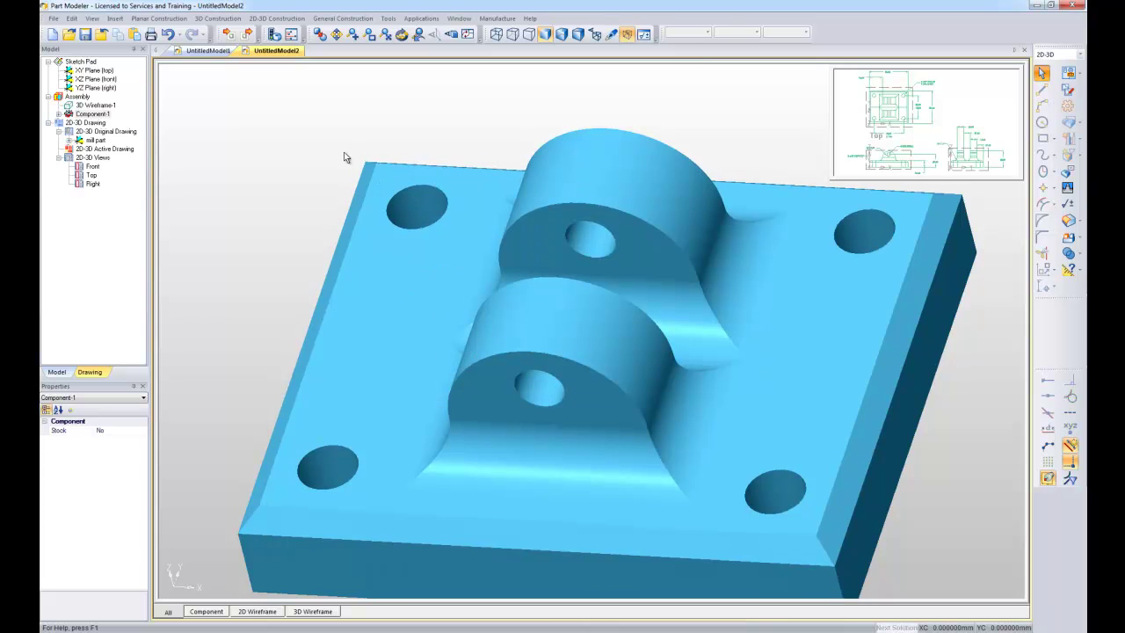
Apply a 2 mm propagated fillet to the front boss edge loop.
{"action": "left_click", "coordinate": [1069, 221]}
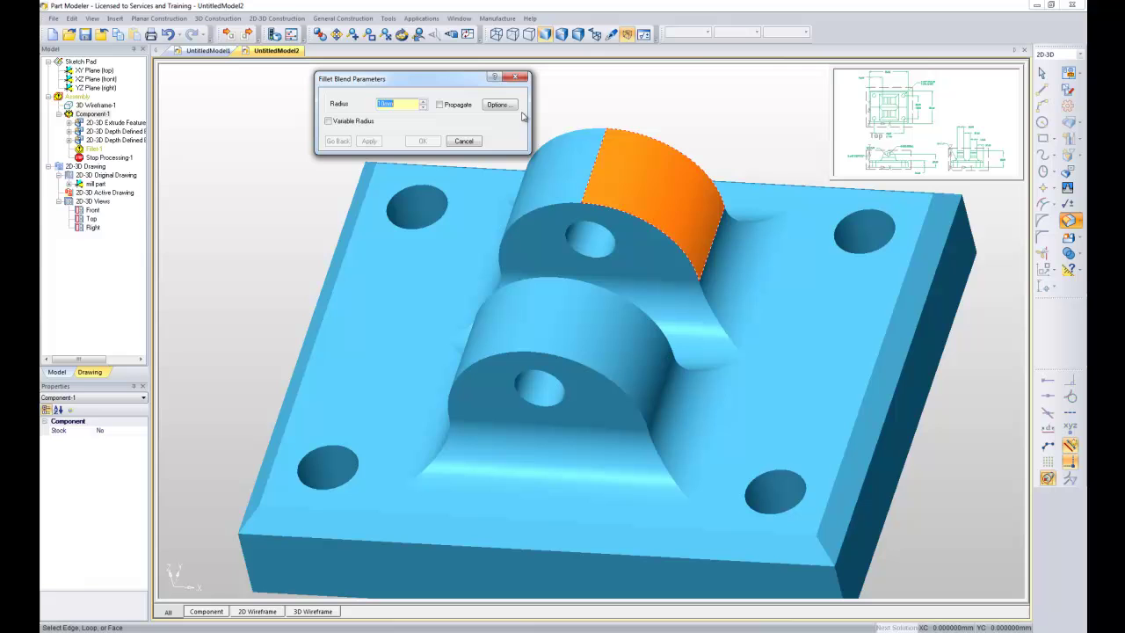
{"action": "type", "text": "2"}
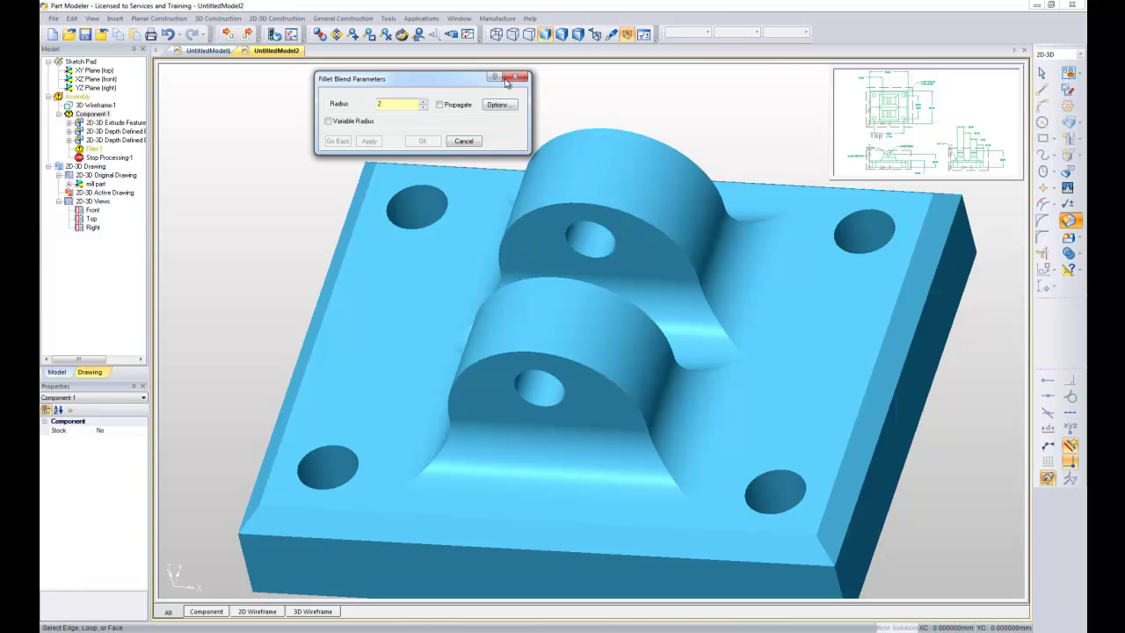
{"action": "left_click", "coordinate": [441, 105]}
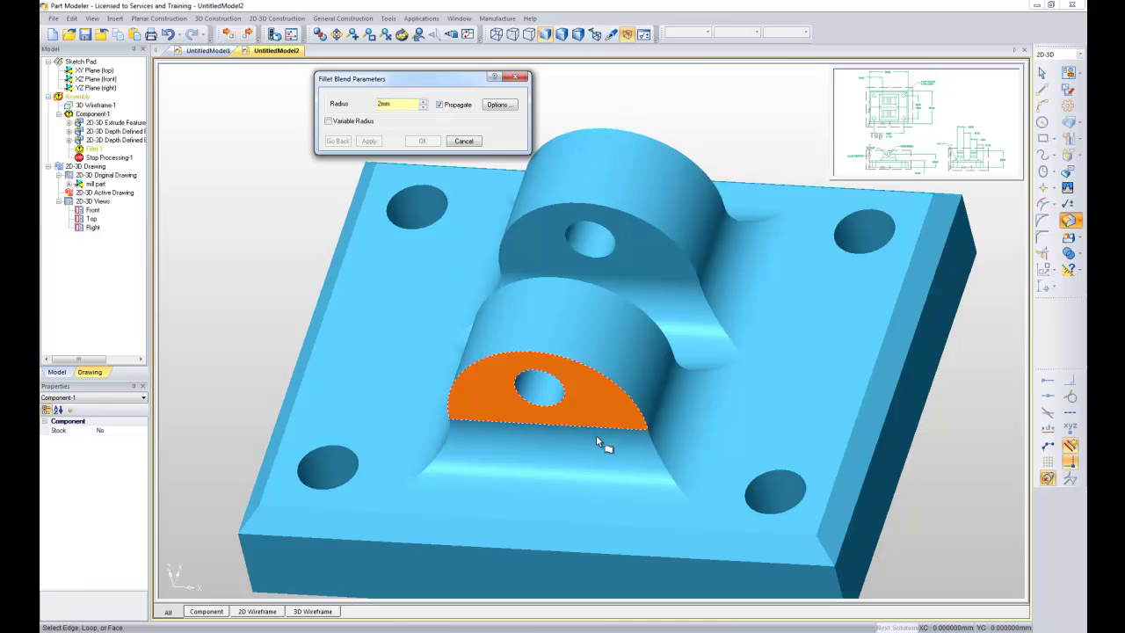
{"action": "left_click", "coordinate": [659, 458]}
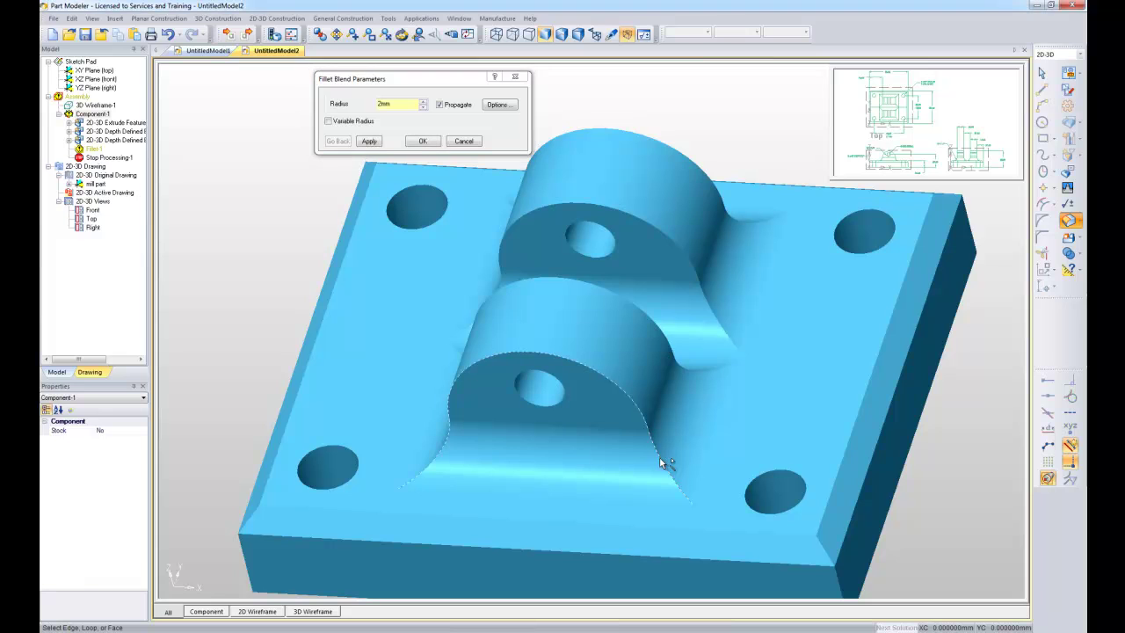
{"action": "left_click", "coordinate": [372, 143]}
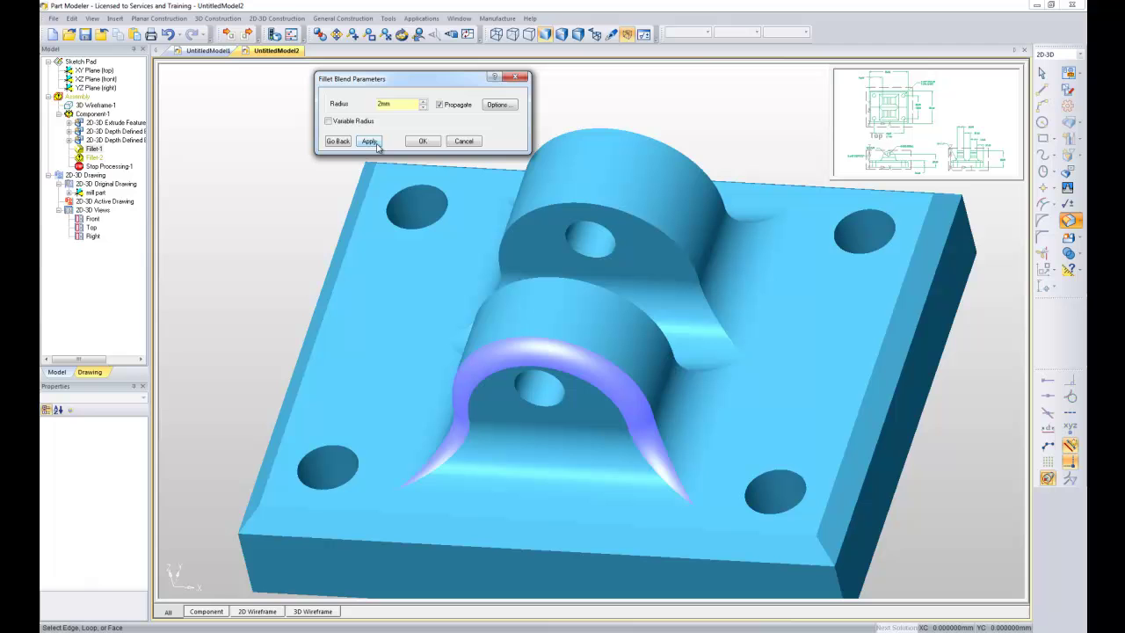
{"action": "left_click", "coordinate": [419, 141]}
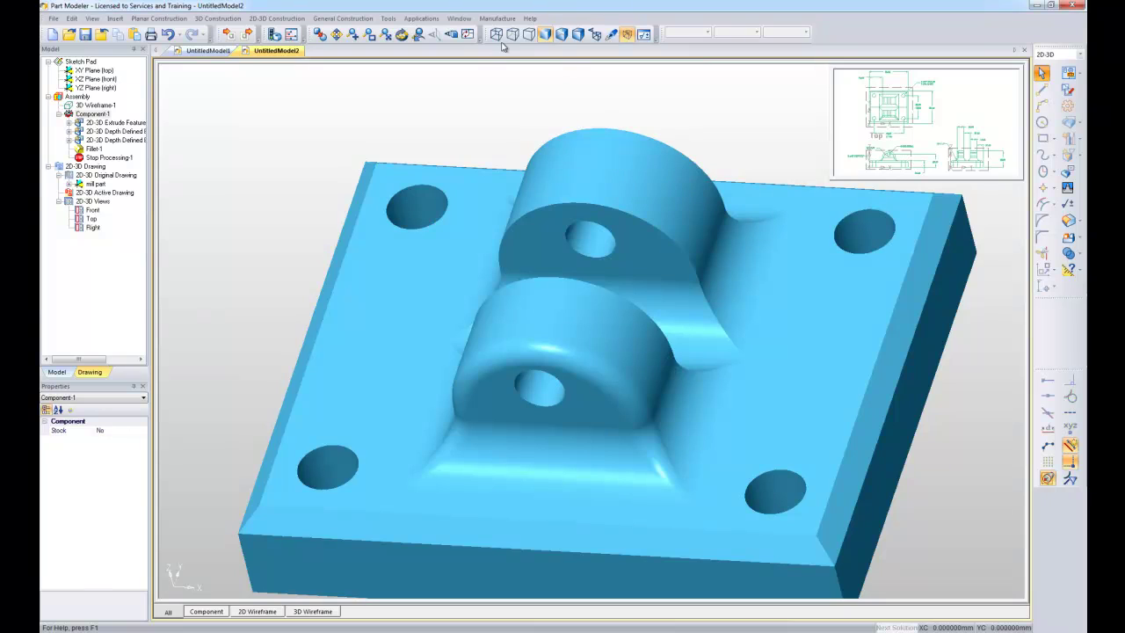
Return the 2D drawing to the main view and zoom in on the Right view.
{"action": "left_click", "coordinate": [467, 34]}
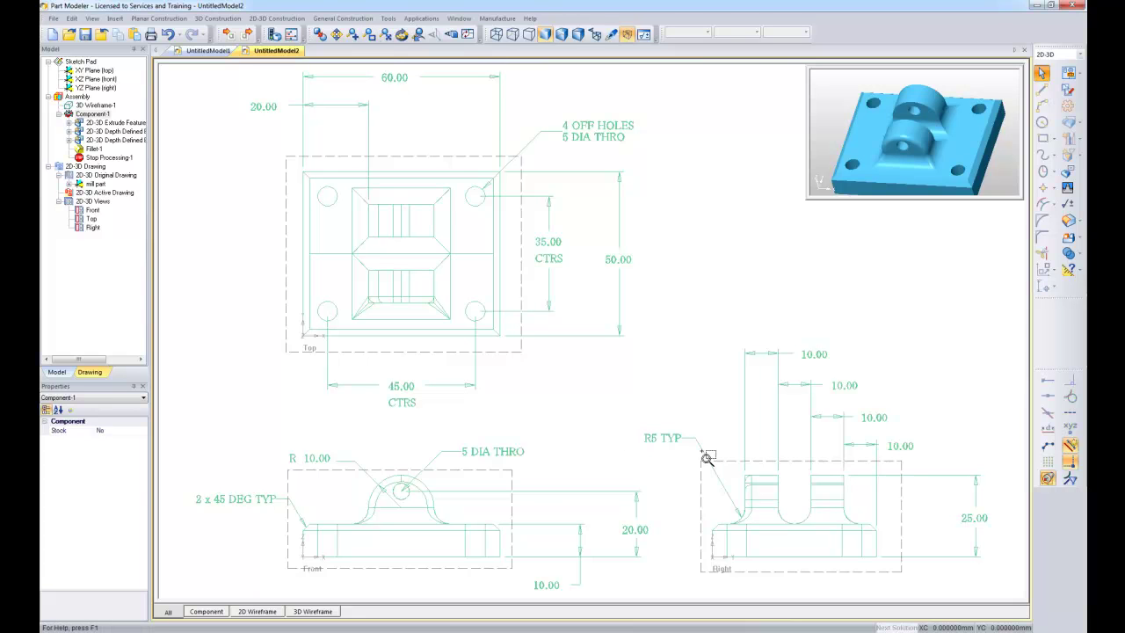
{"action": "scroll", "coordinate": [761, 500], "scroll_direction": "up", "scroll_amount": 8}
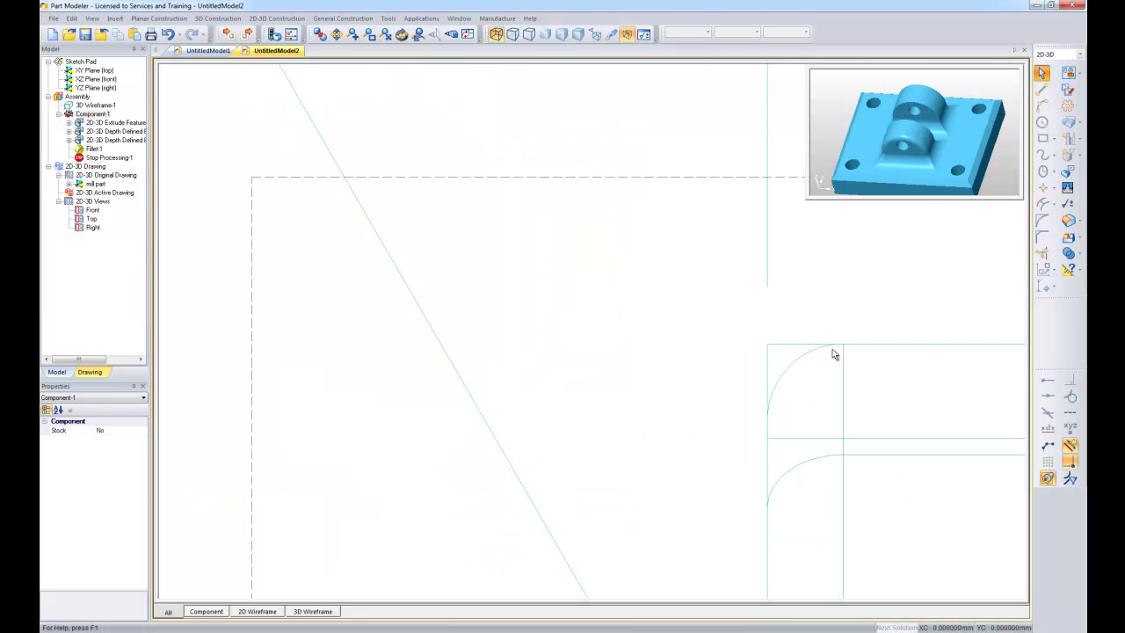